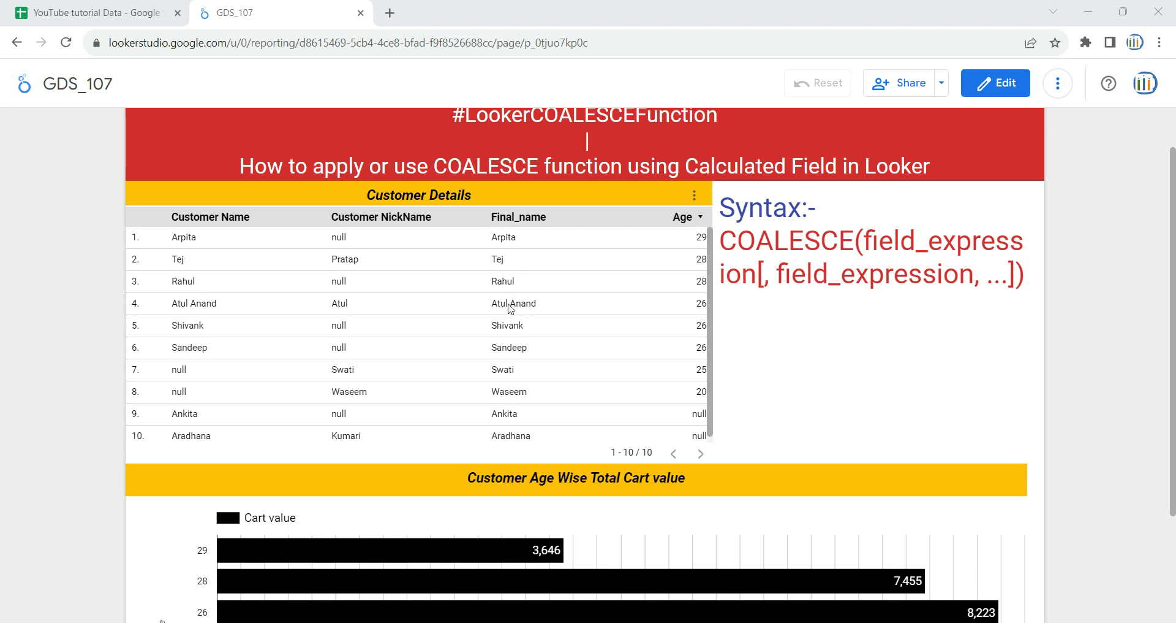
Step: Switch to the YouTube tutorial Data spreadsheet in Google Sheets and open the GDS_COALESCE _107 sheet
scroll(509, 349, down, 1)
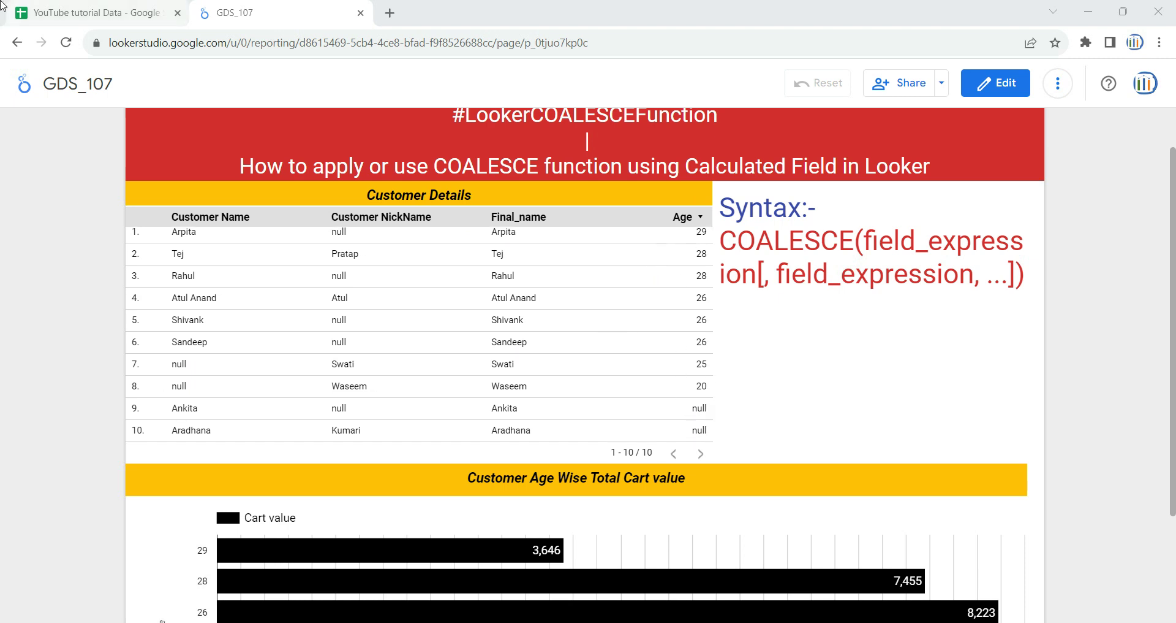
click(104, 7)
click(163, 253)
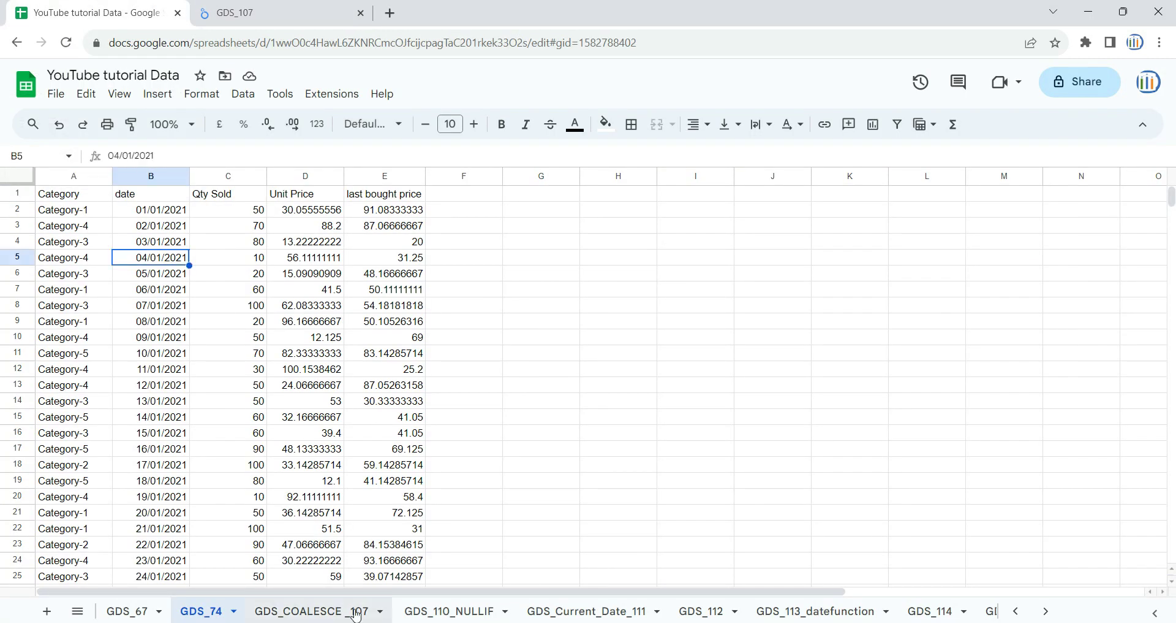
click(378, 611)
click(162, 243)
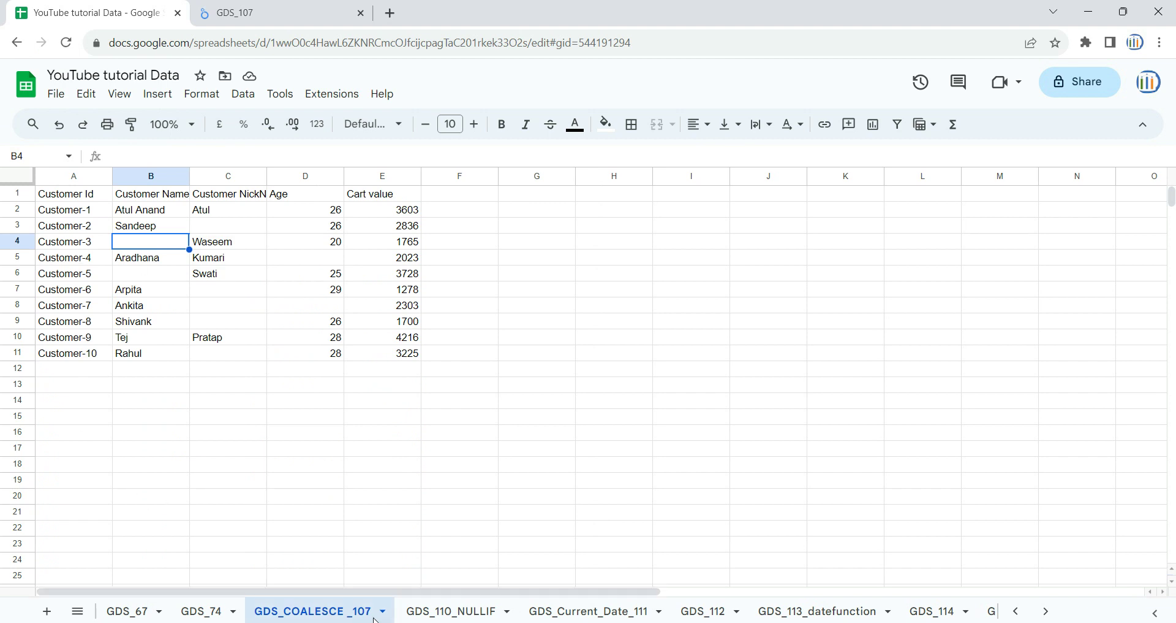
Step: Review the row 1 headers from Customer Id to Cart value and check Customer-5's name cell
click(77, 199)
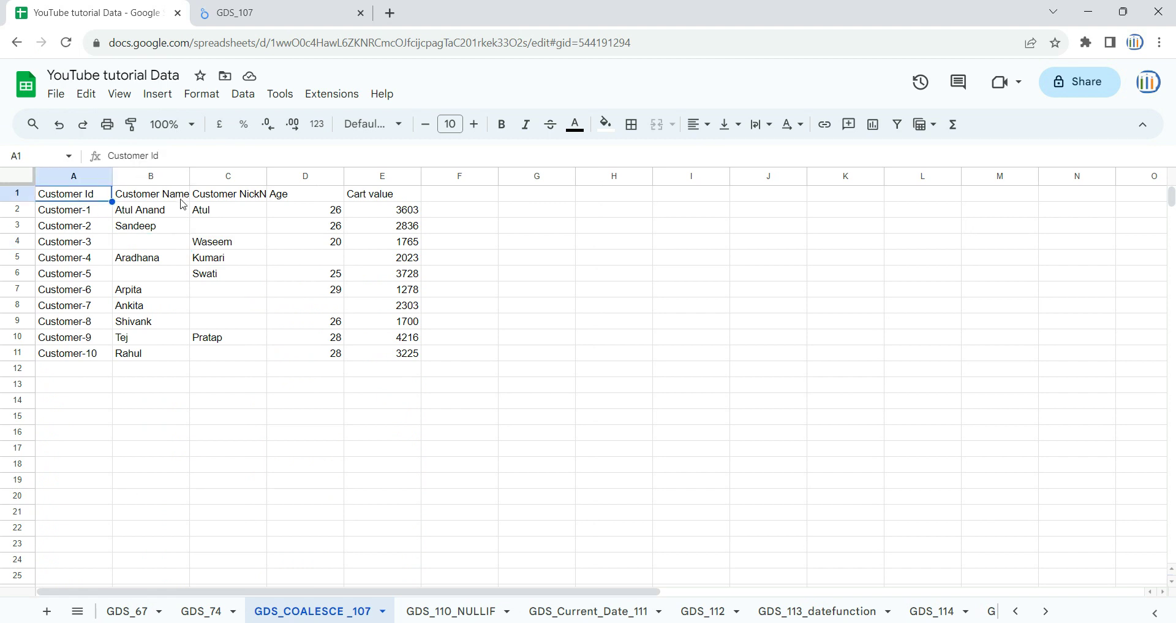
click(182, 200)
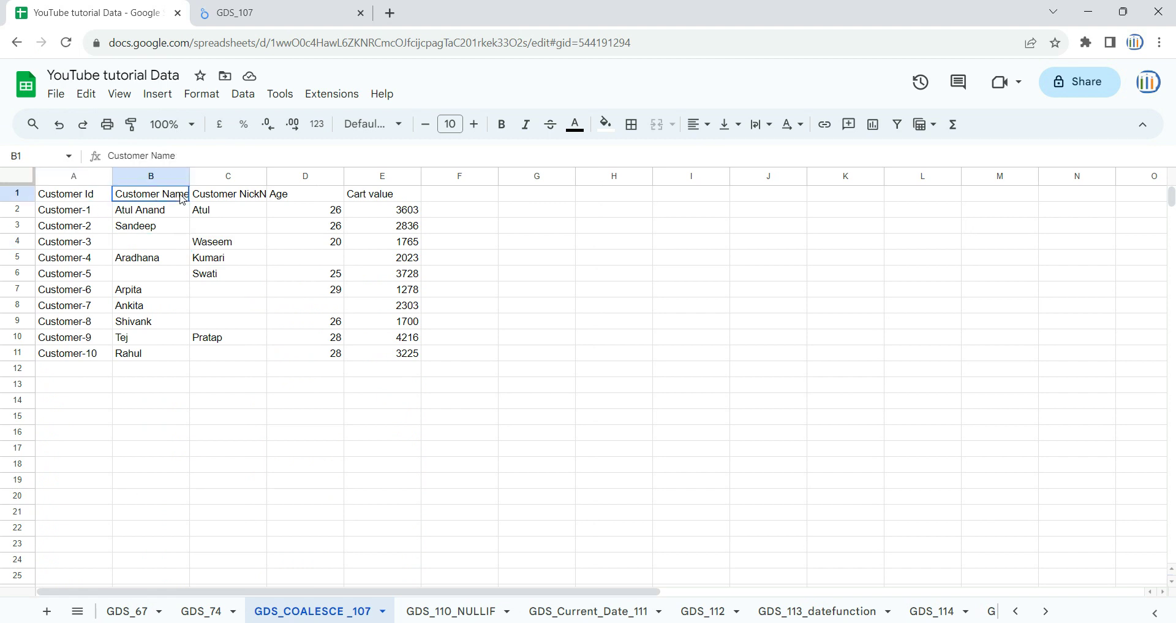
click(210, 200)
click(307, 200)
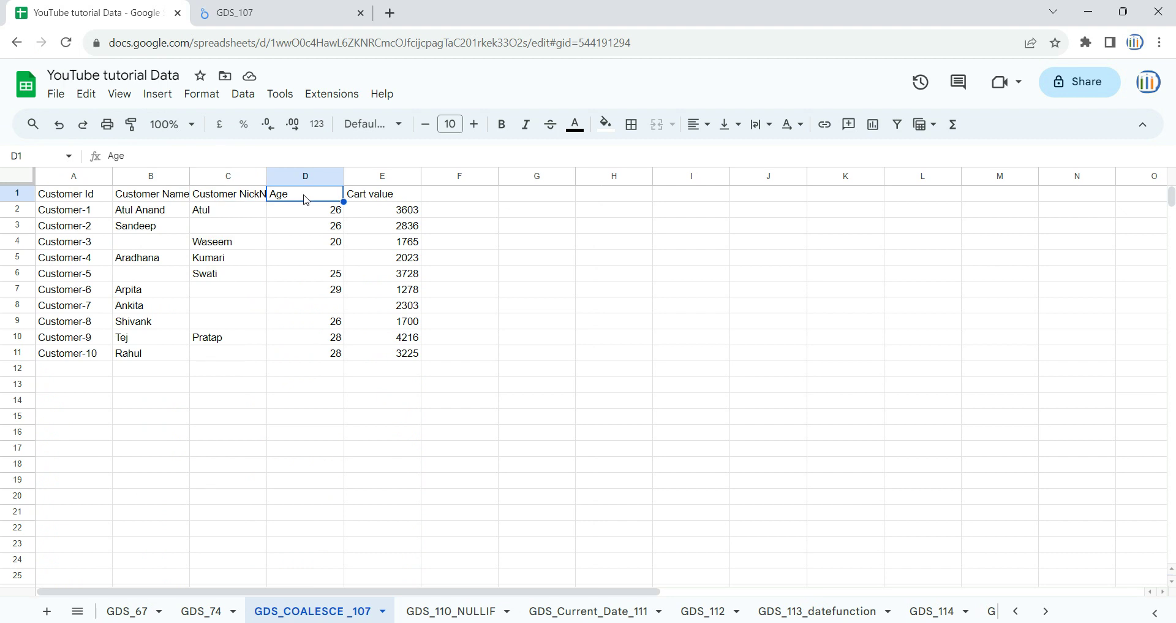
click(365, 200)
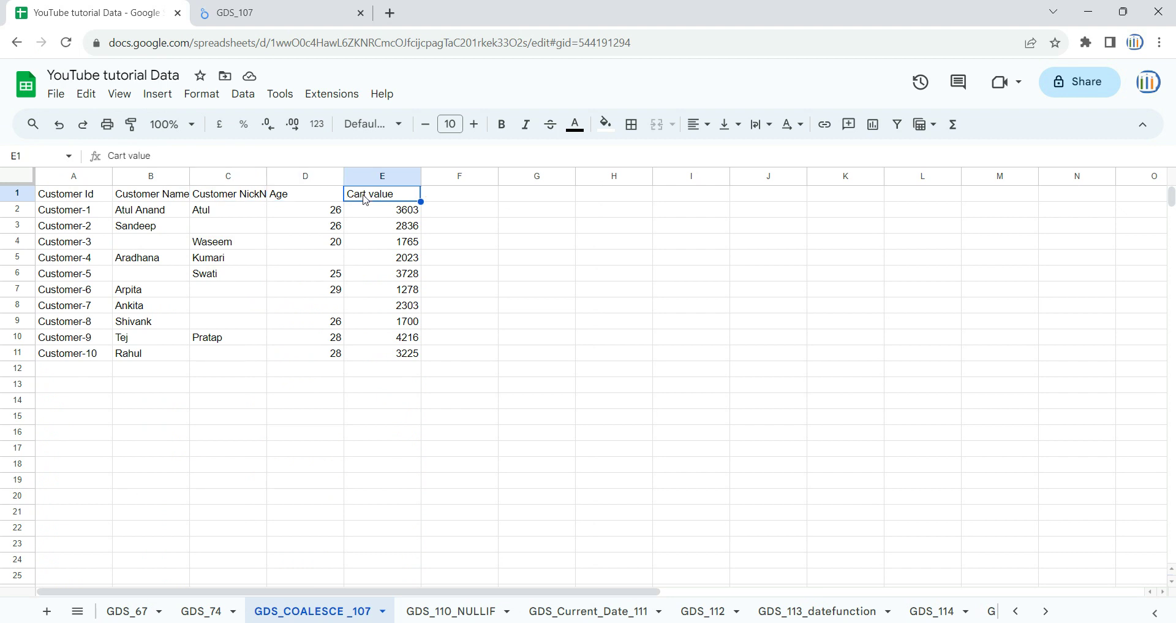
click(158, 275)
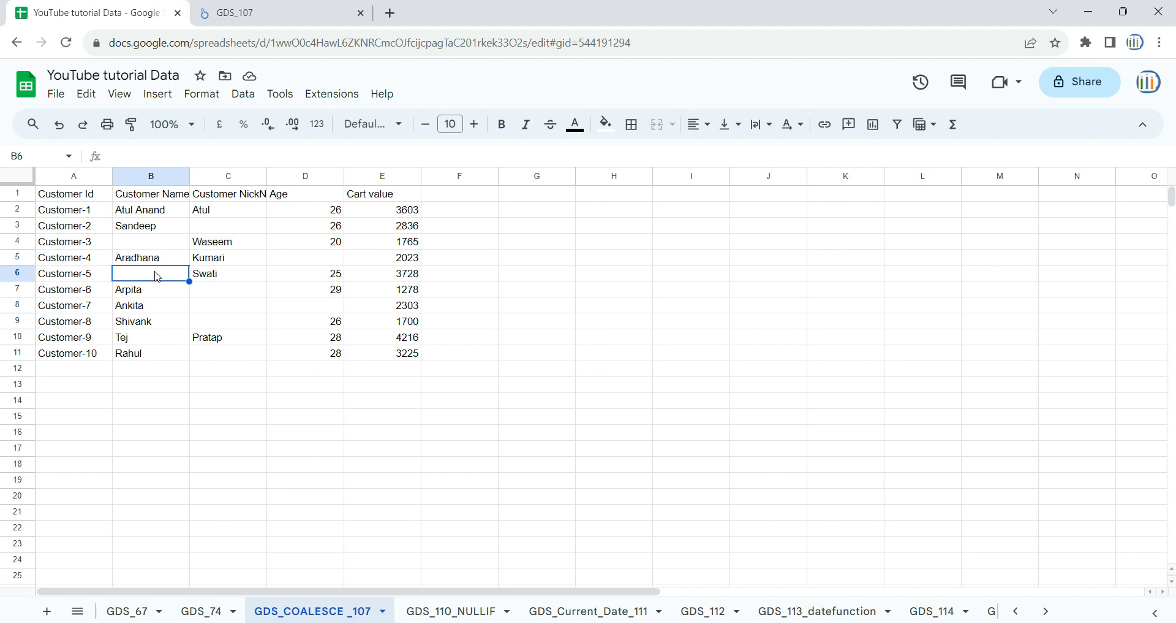
Step: Fit the width of column C to its Customer NickName header
click(242, 194)
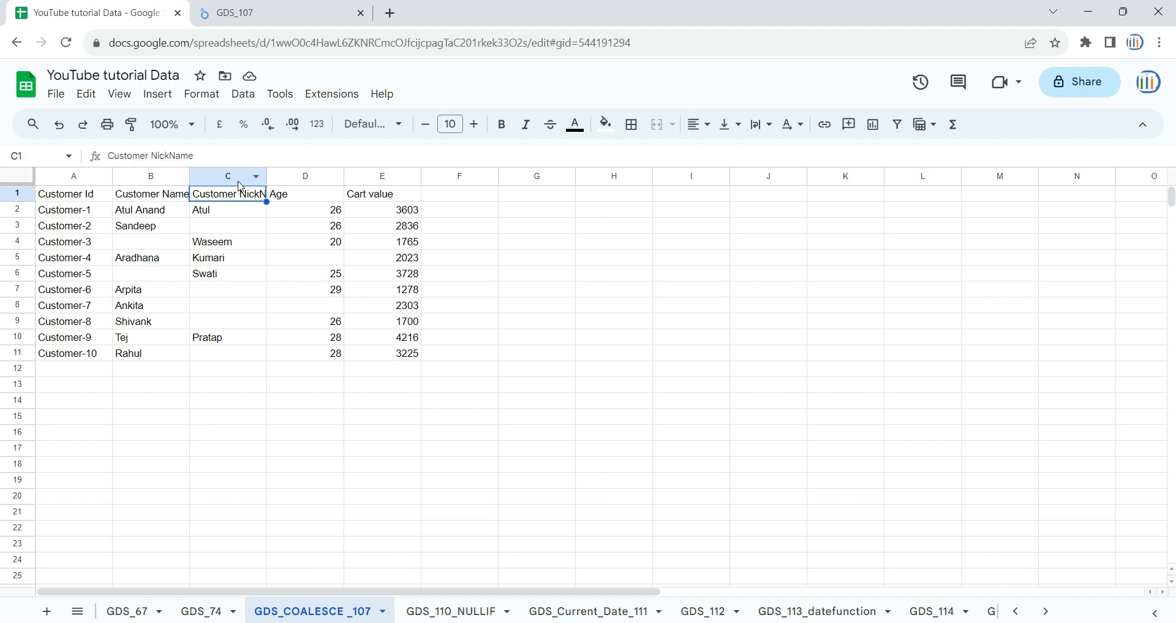
double_click(267, 178)
click(174, 242)
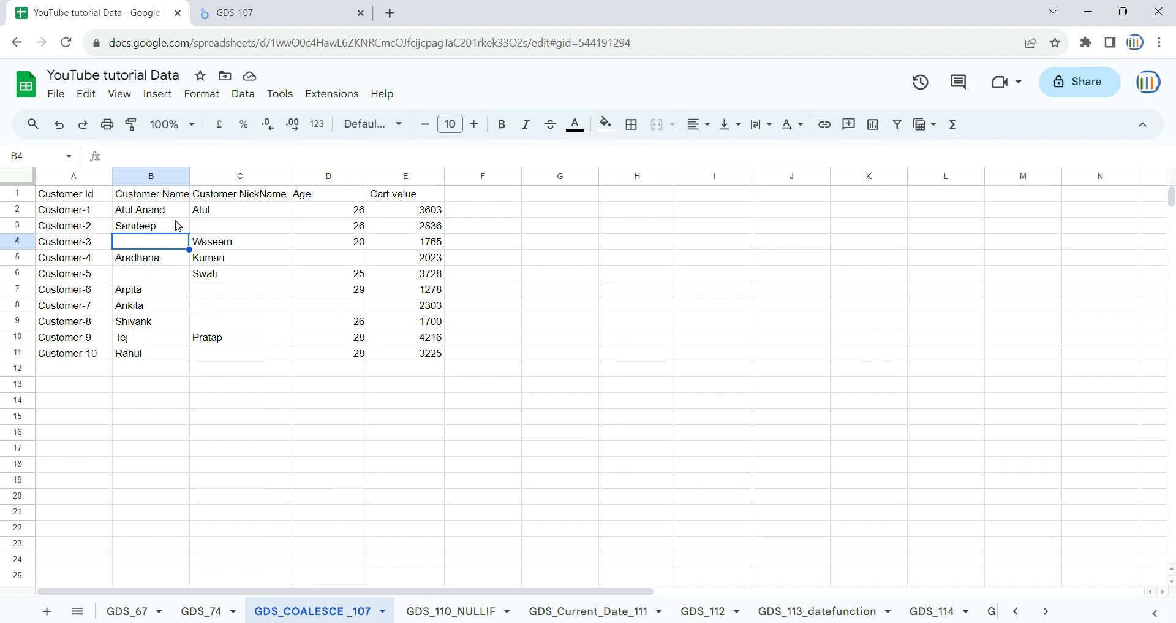
Step: Examine the customer data for blank name and nickname cells, comparing both entries for Customer-3
drag(29, 194, 404, 401)
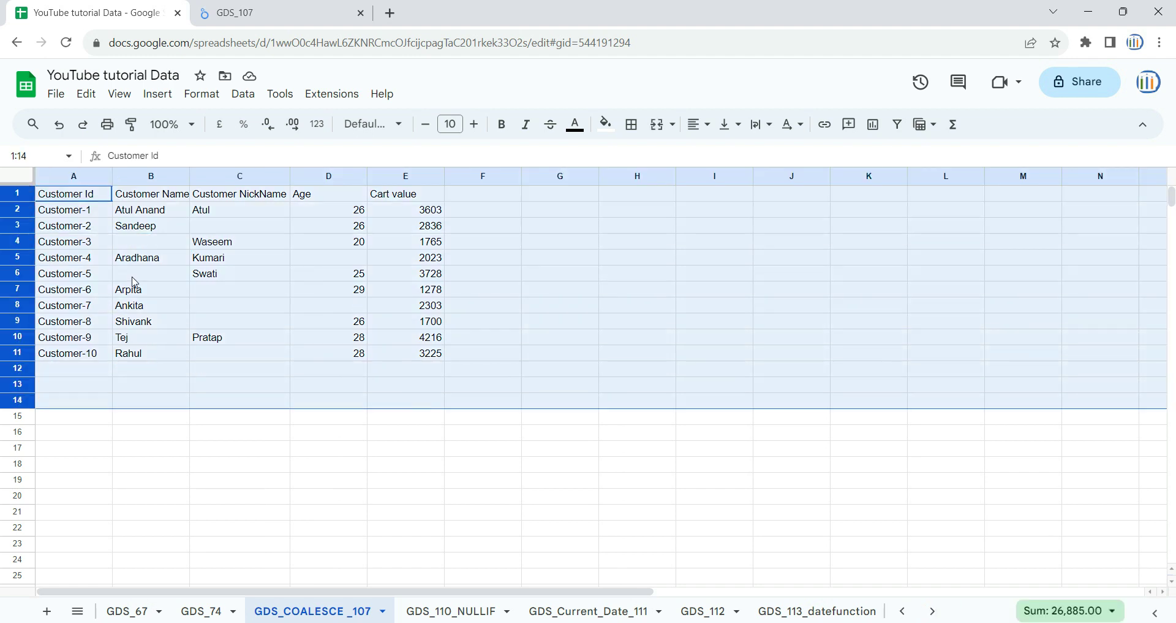
click(134, 279)
click(207, 294)
click(206, 354)
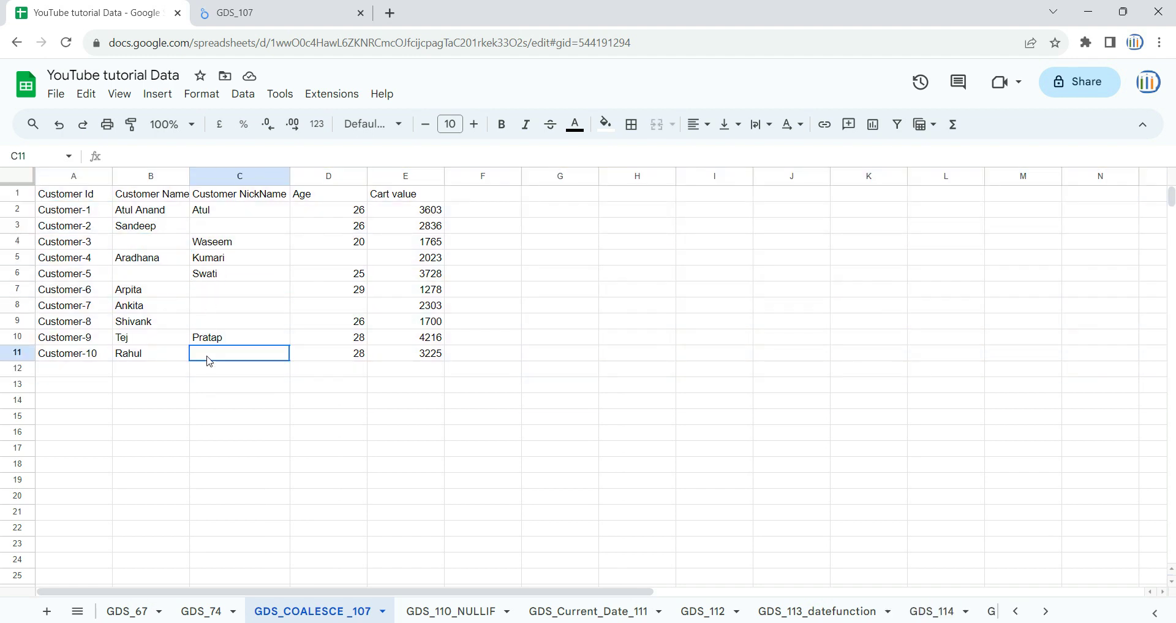
click(110, 244)
click(212, 241)
click(164, 247)
click(236, 246)
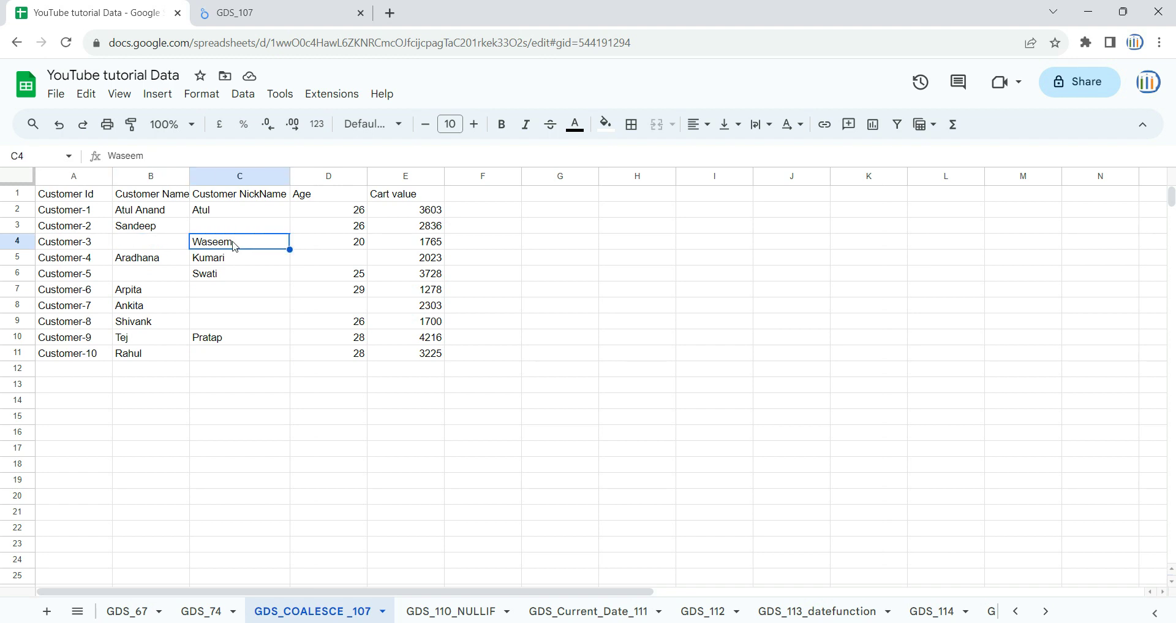
Step: Glance at the GDS_107 report and return to the sheet to inspect the Customer Name, Customer NickName and Age columns
click(257, 12)
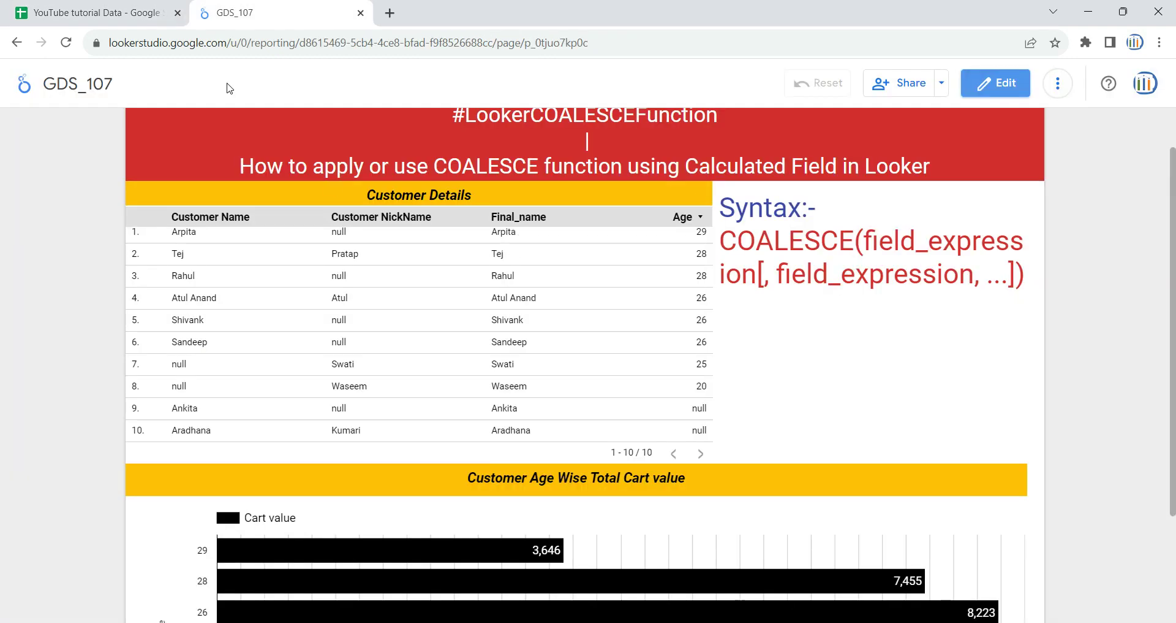
click(101, 12)
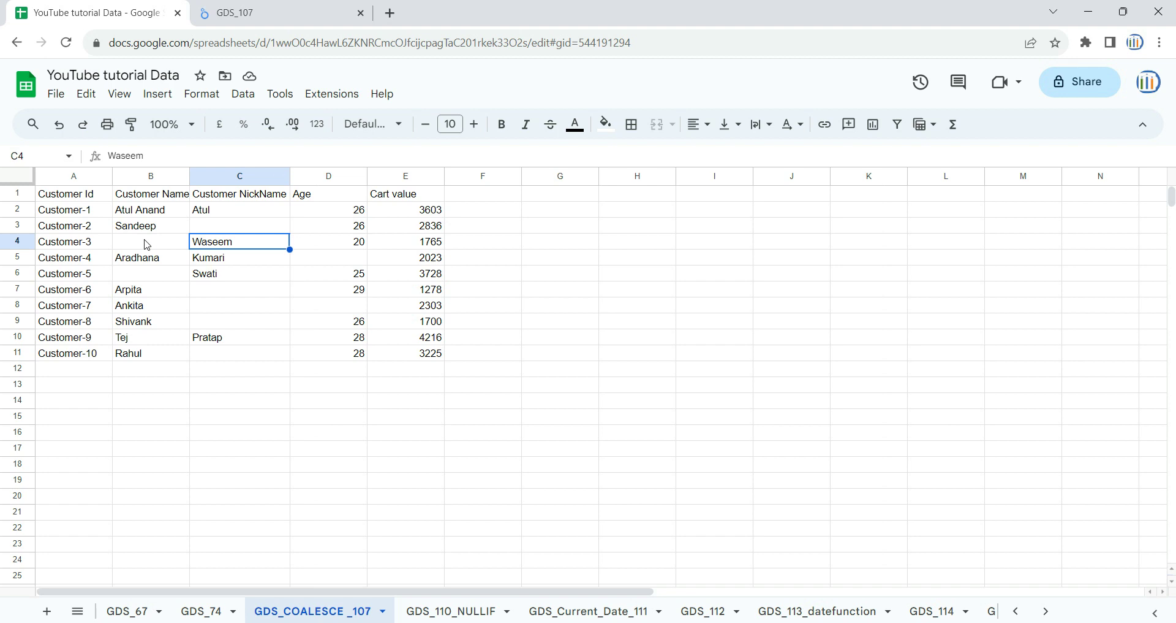
click(186, 176)
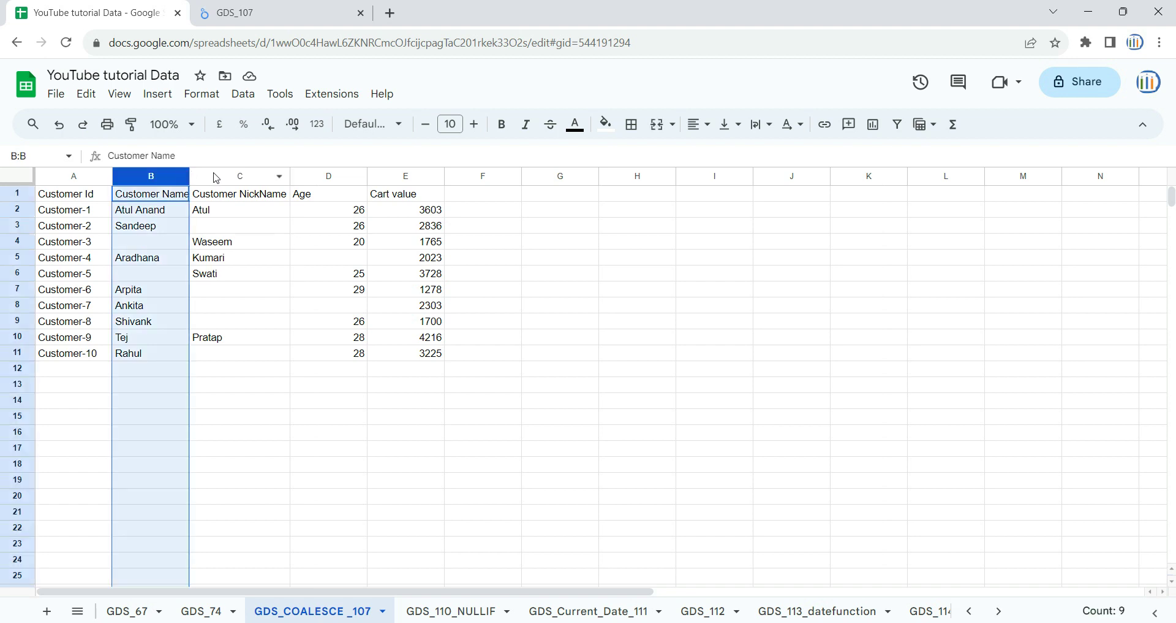
click(238, 228)
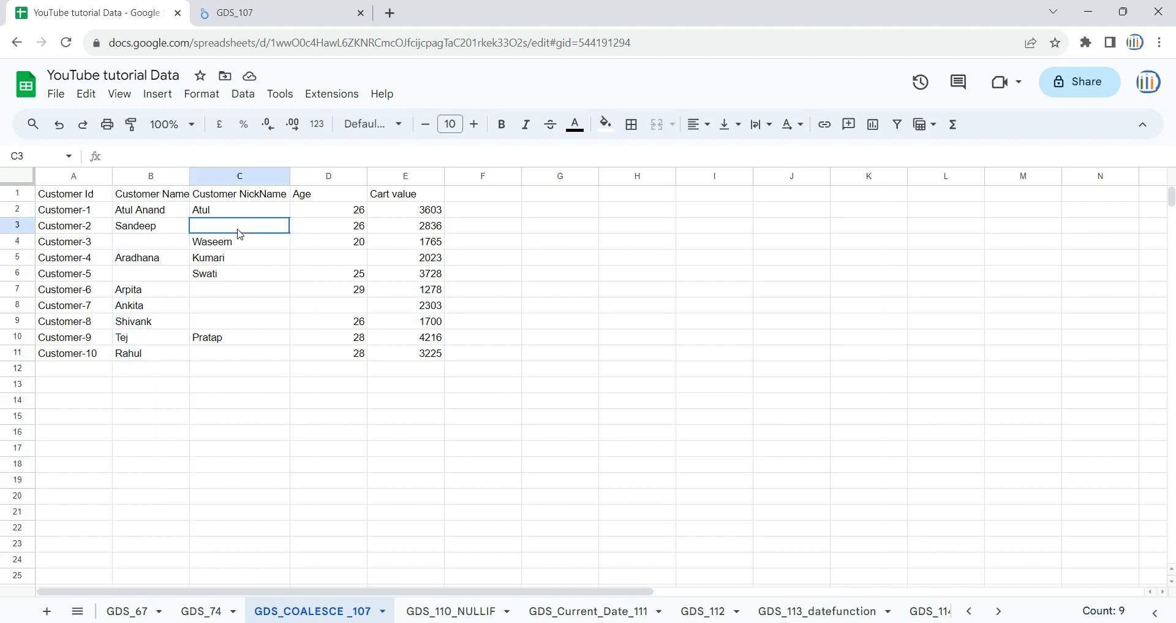
click(232, 277)
click(231, 288)
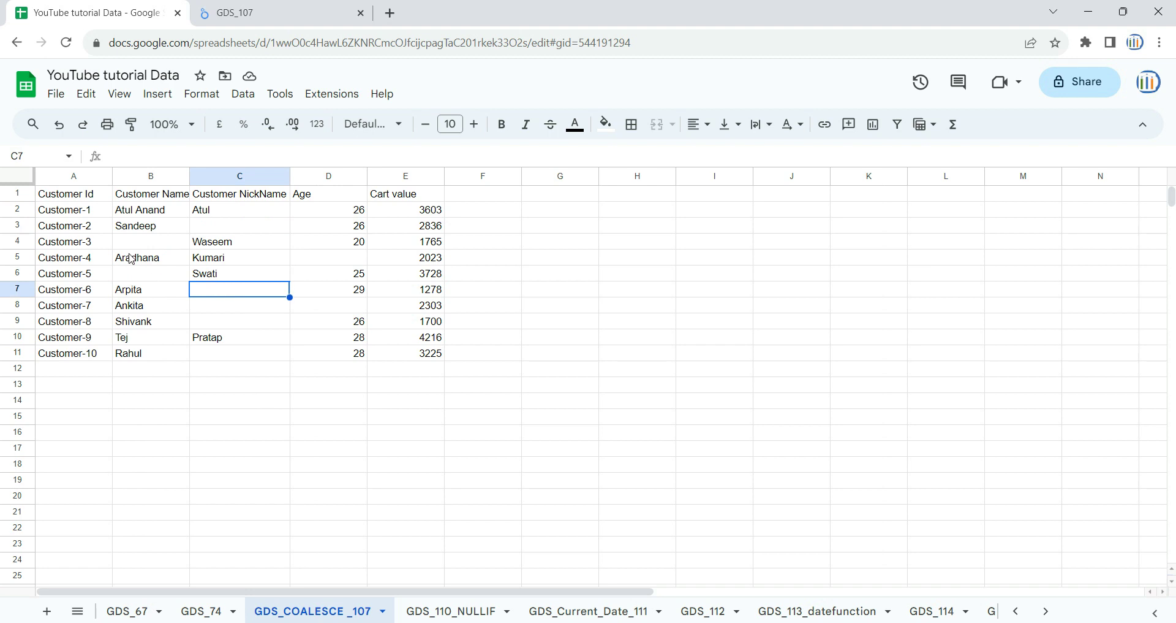
drag(131, 245, 221, 246)
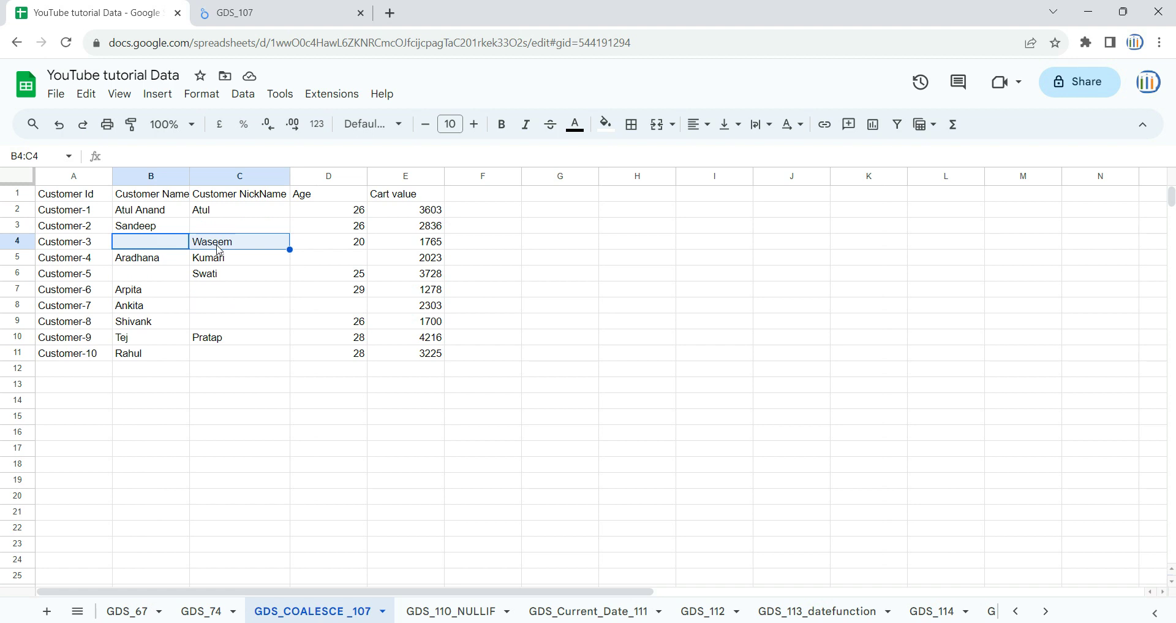
click(329, 176)
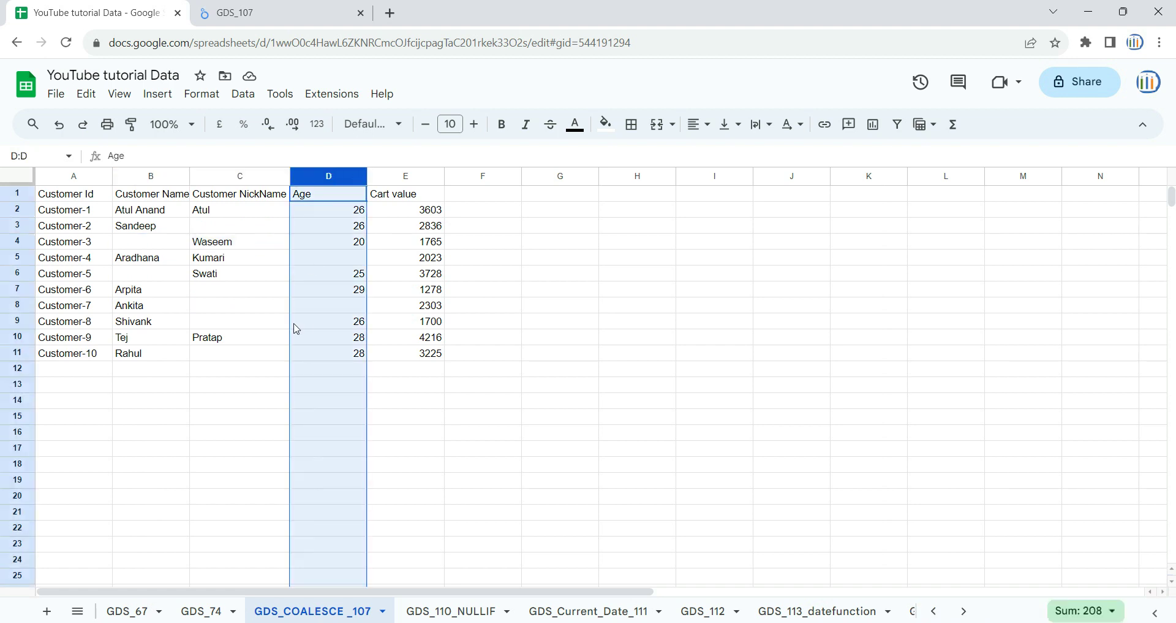
Step: Widen column B so the Customer Name header has more room
click(163, 178)
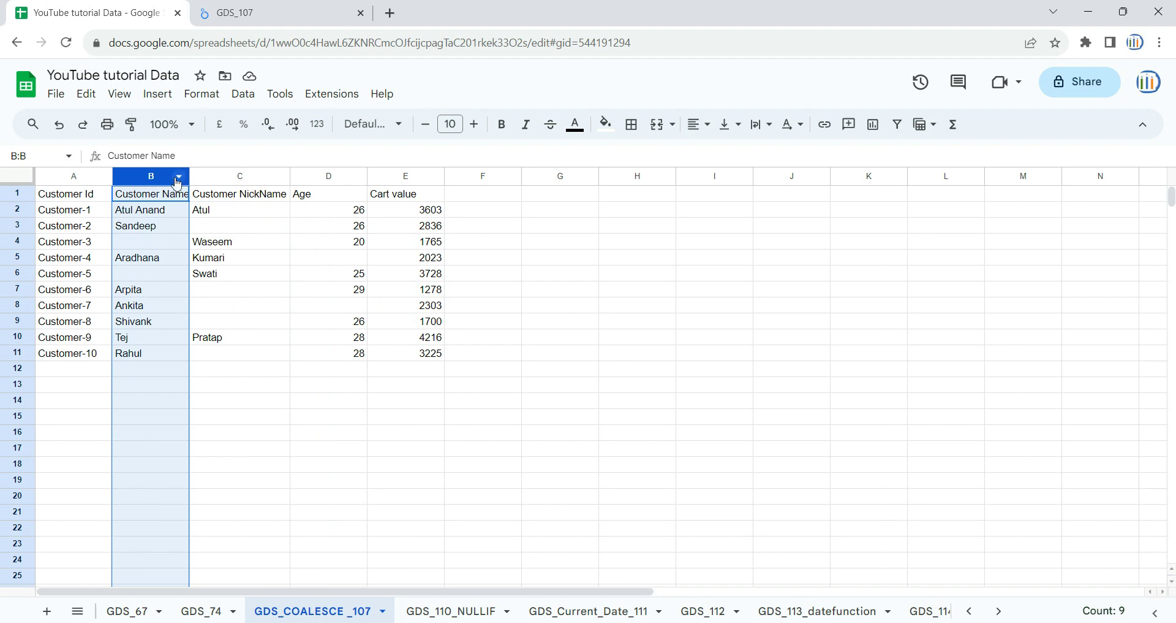
drag(189, 176, 220, 175)
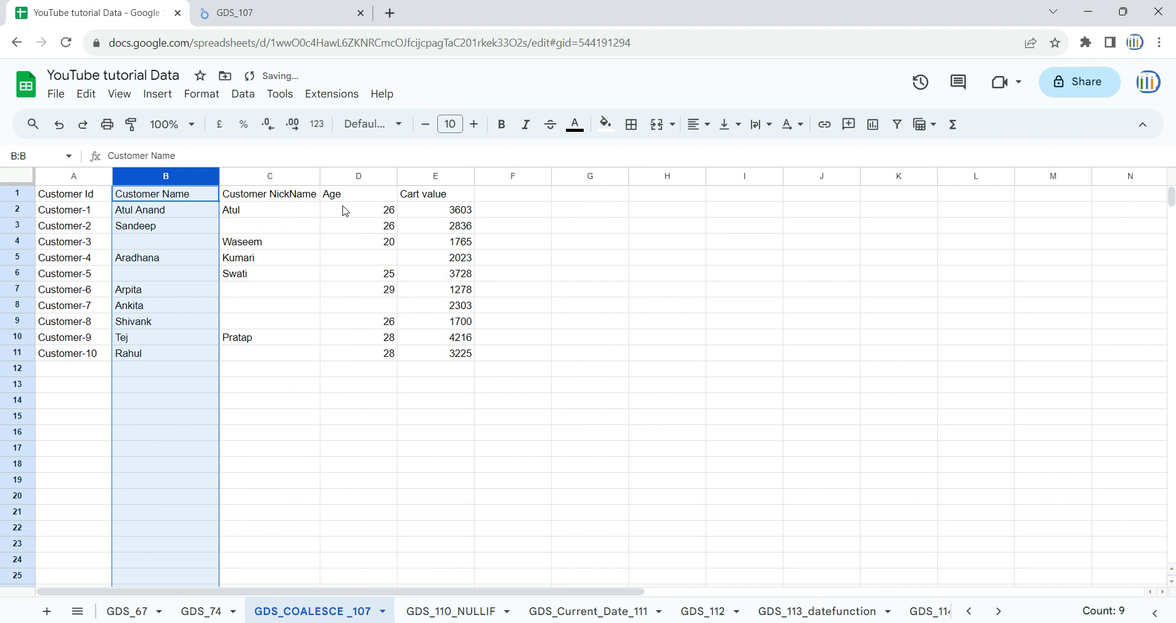
click(158, 247)
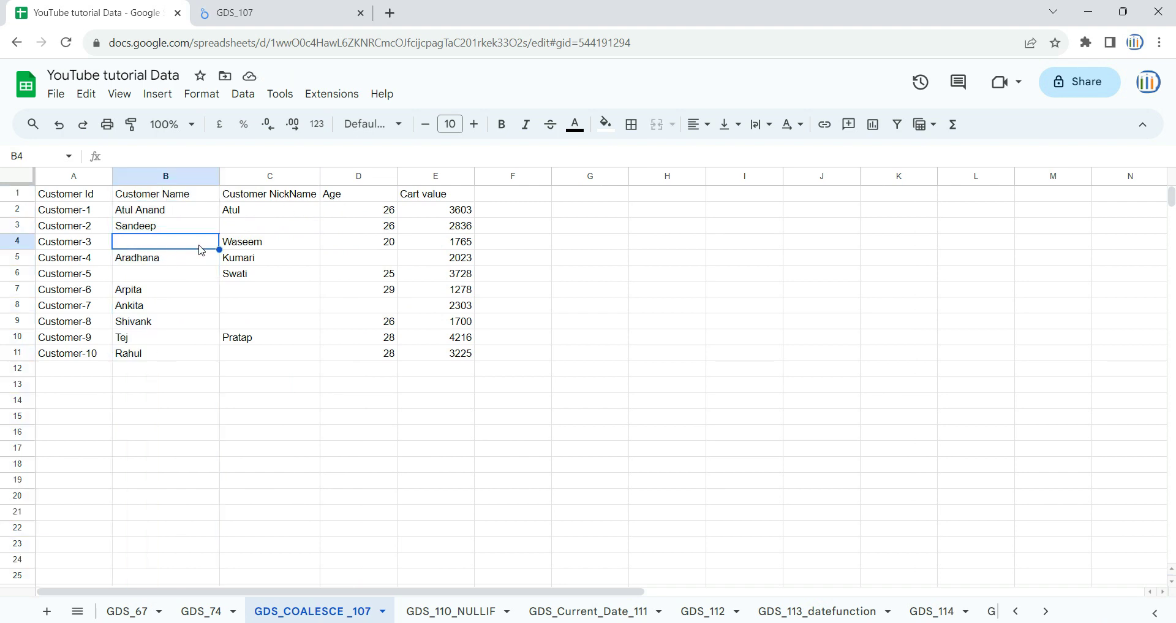
Step: Inspect Customer-3's row across the Customer Name, Customer NickName and Age cells
click(30, 245)
click(143, 247)
click(256, 246)
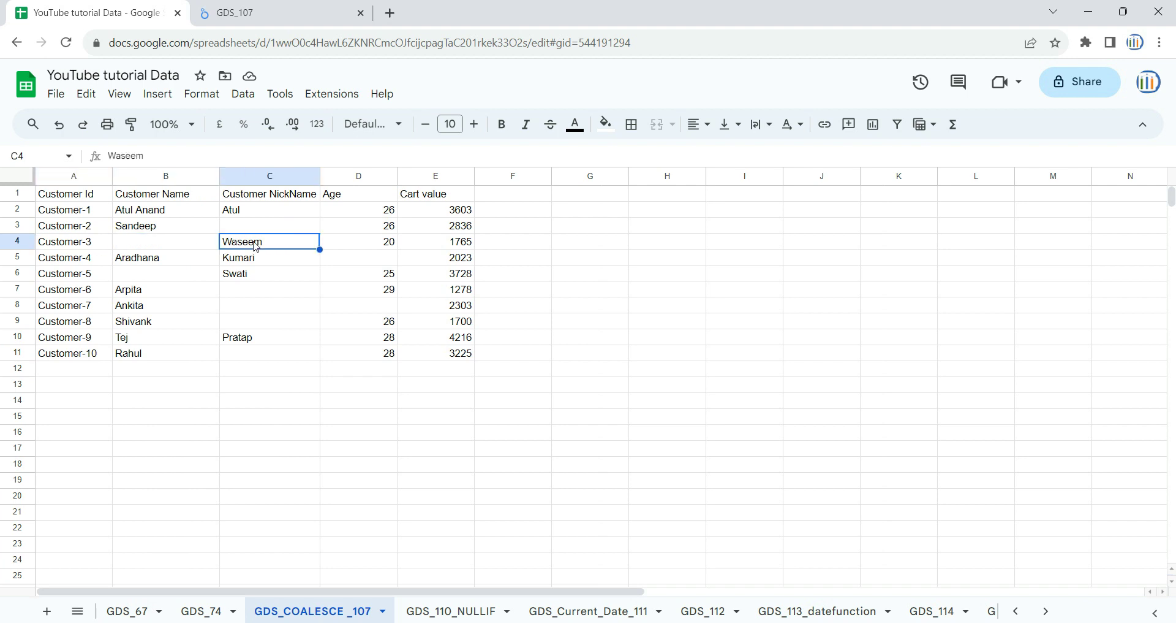
click(331, 244)
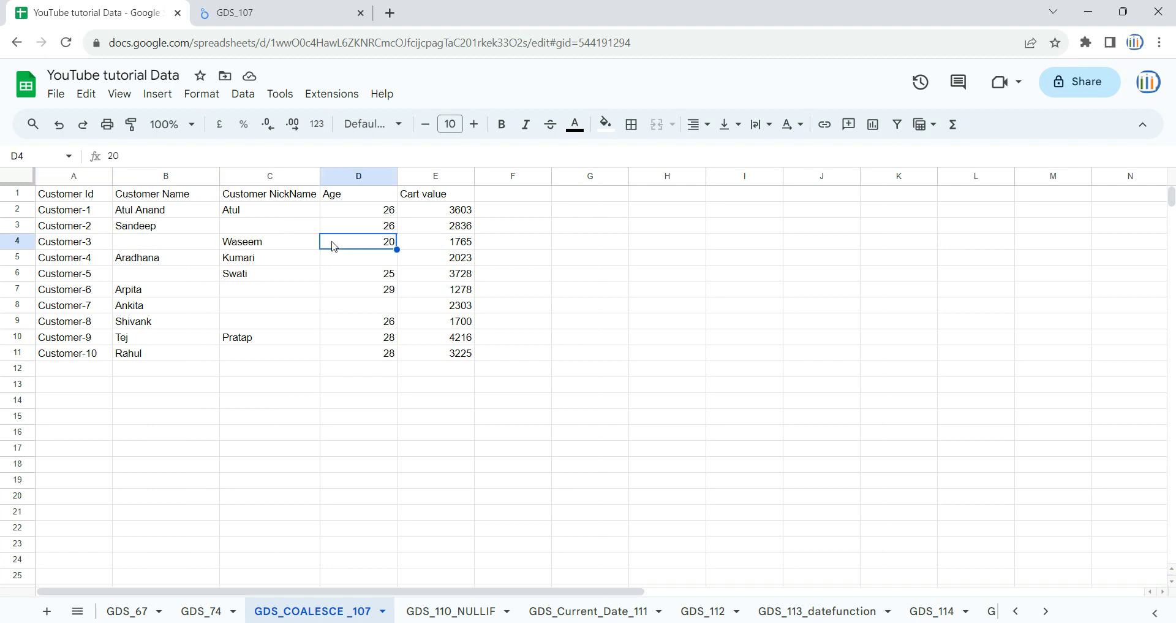
click(173, 218)
Step: Switch to the GDS_107 report in Looker Studio and compare row 8's Customer Name, Customer NickName and Final_name values
click(264, 11)
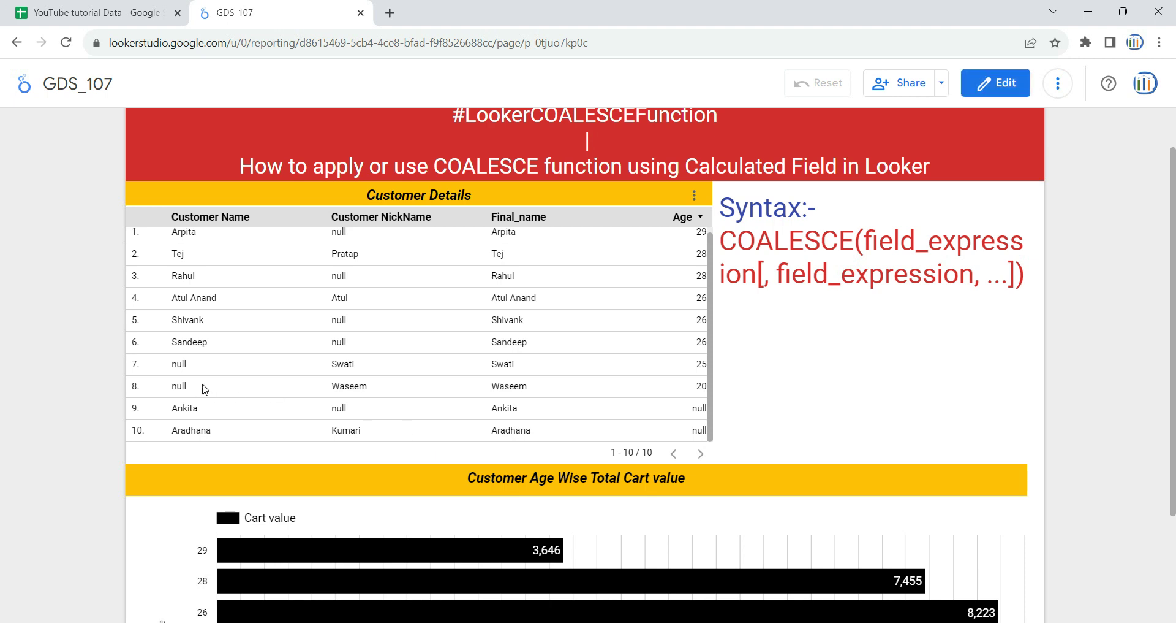
double_click(179, 386)
drag(367, 386, 331, 389)
drag(538, 393, 495, 390)
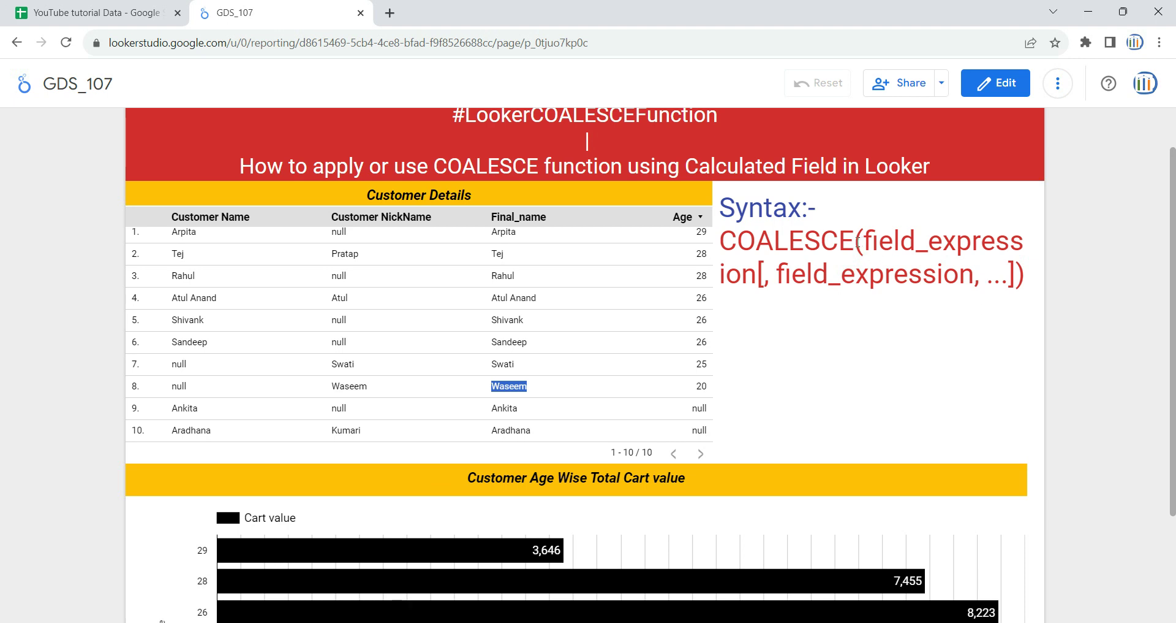
Step: Highlight the COALESCE function name and its field_expression arguments in the report's syntax text
drag(855, 242, 708, 247)
click(818, 247)
drag(850, 239, 724, 246)
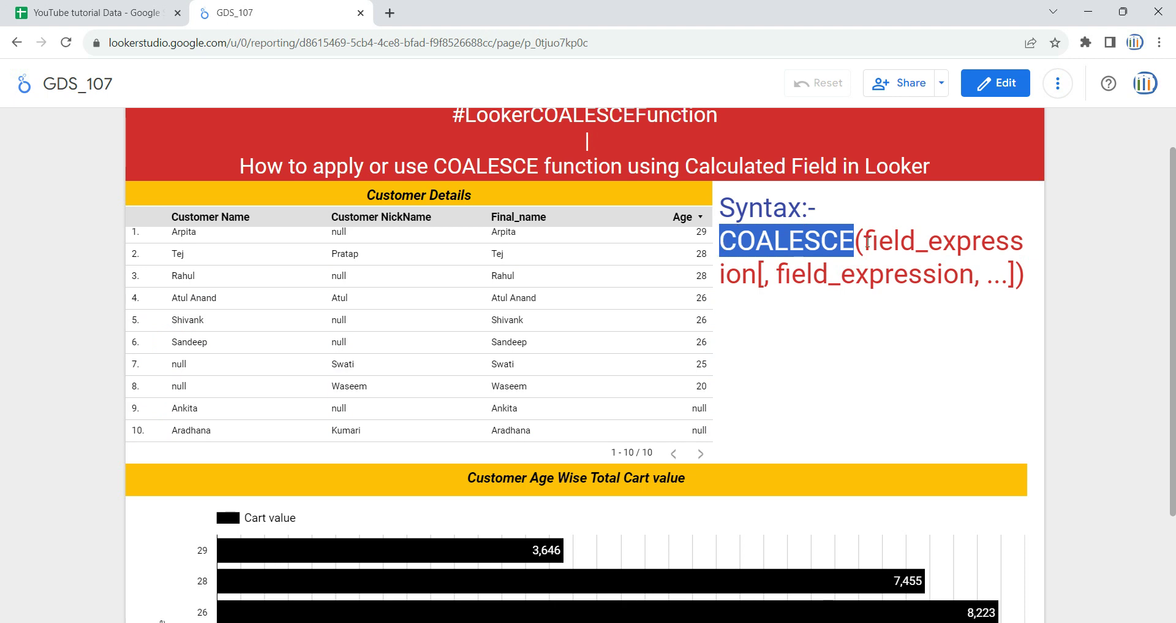
drag(868, 242, 983, 272)
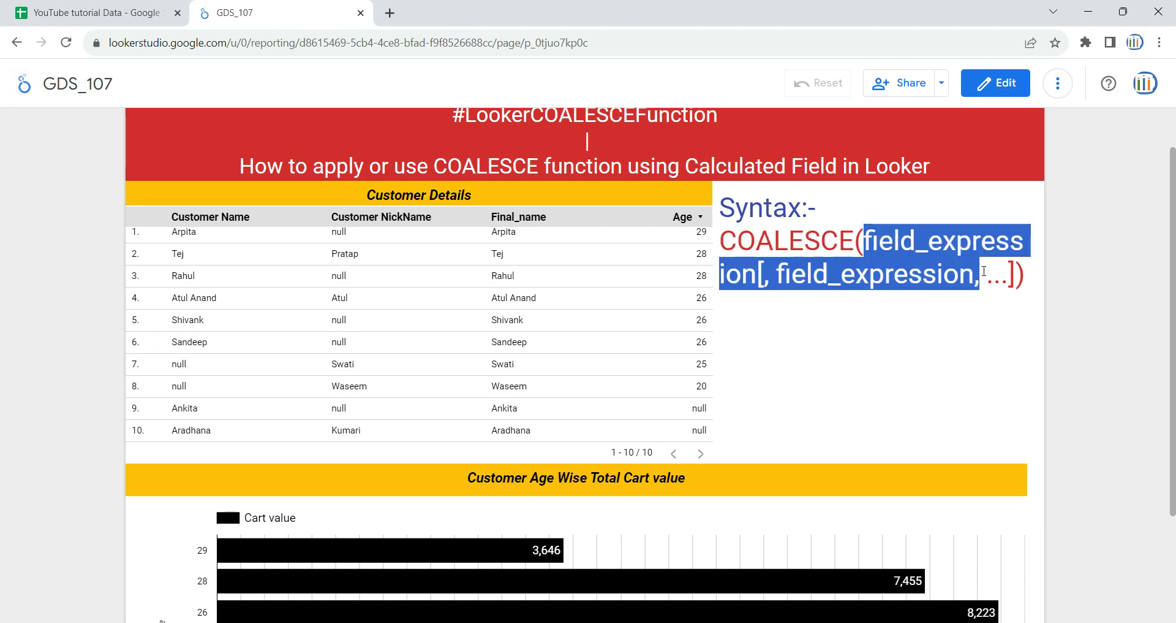
Step: Examine the Customer Name and Customer NickName columns in the Google Sheets data as COALESCE arguments and return to the GDS_107 report
click(92, 12)
click(170, 245)
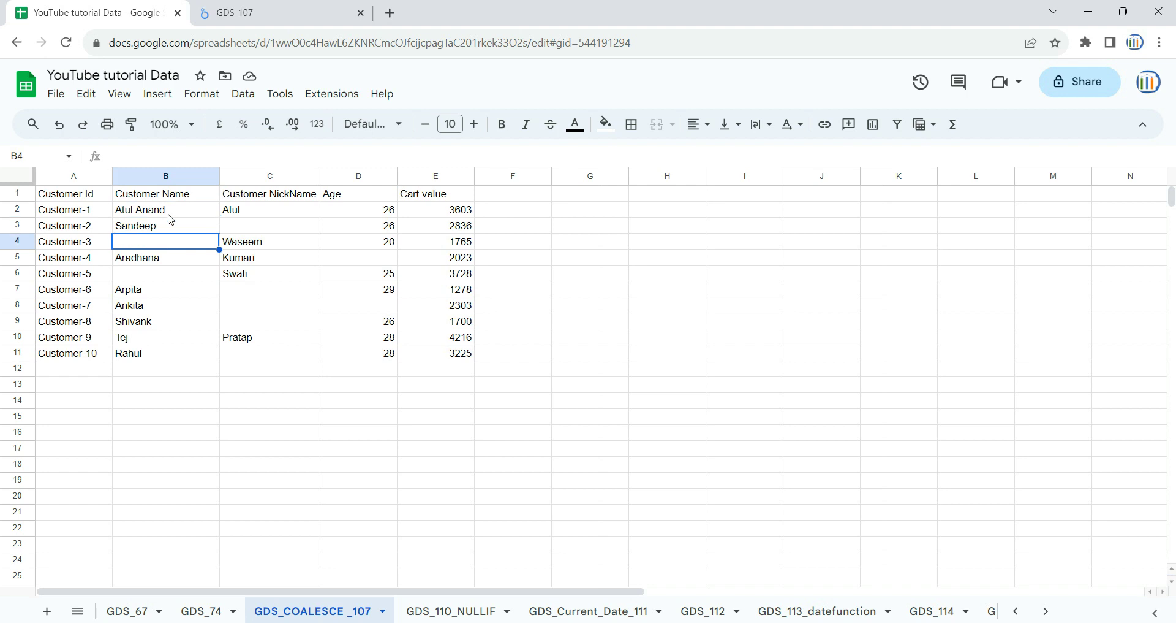
click(164, 176)
shift+click(232, 178)
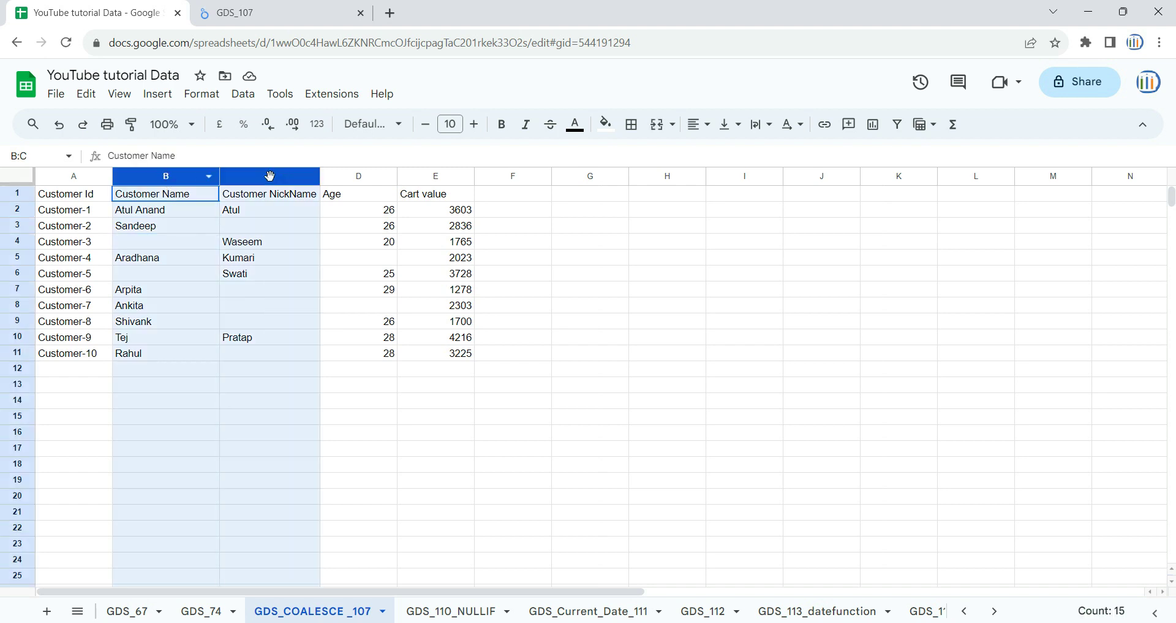
click(183, 226)
click(177, 178)
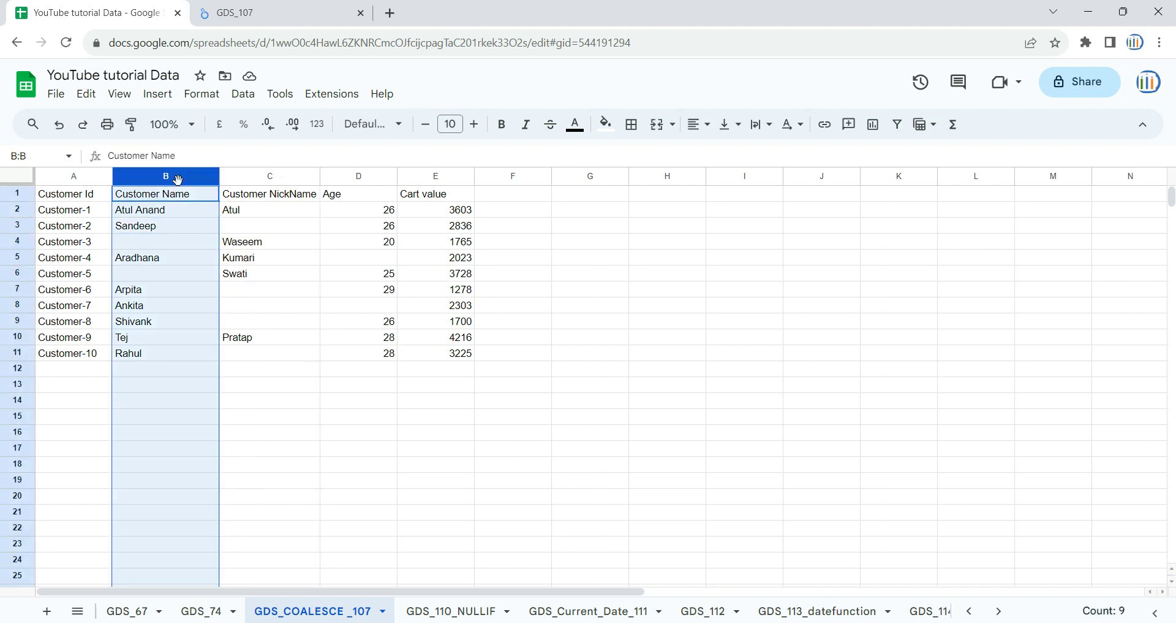
click(281, 182)
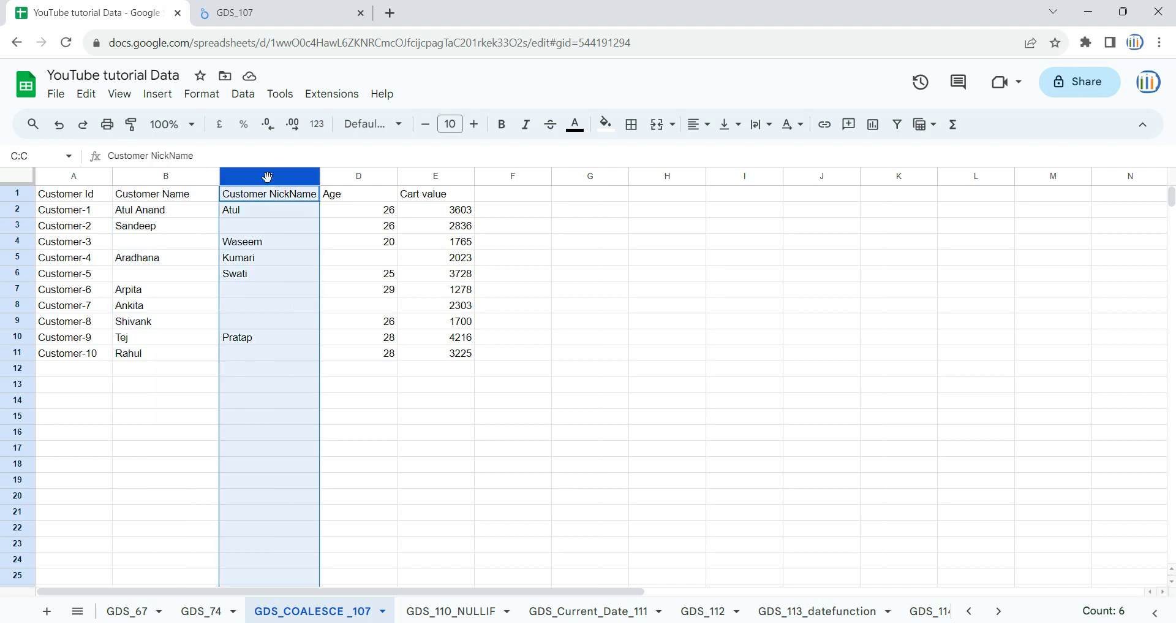
click(178, 178)
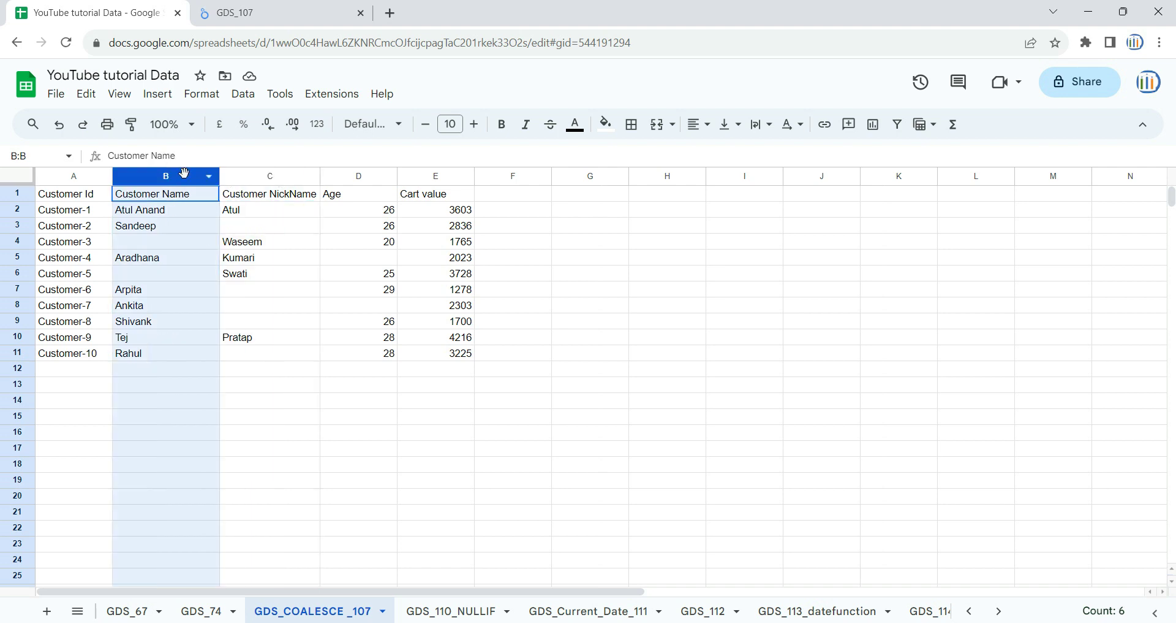
click(267, 175)
click(257, 13)
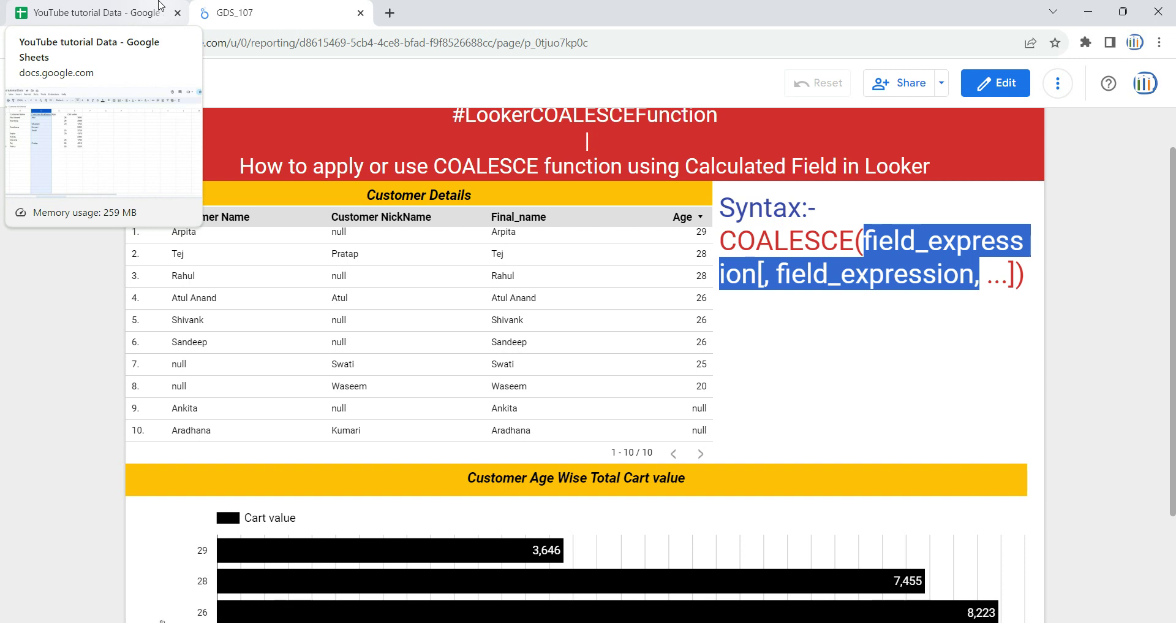
Step: Highlight the second field_expression argument and the full argument list in the COALESCE syntax text
drag(778, 277, 975, 276)
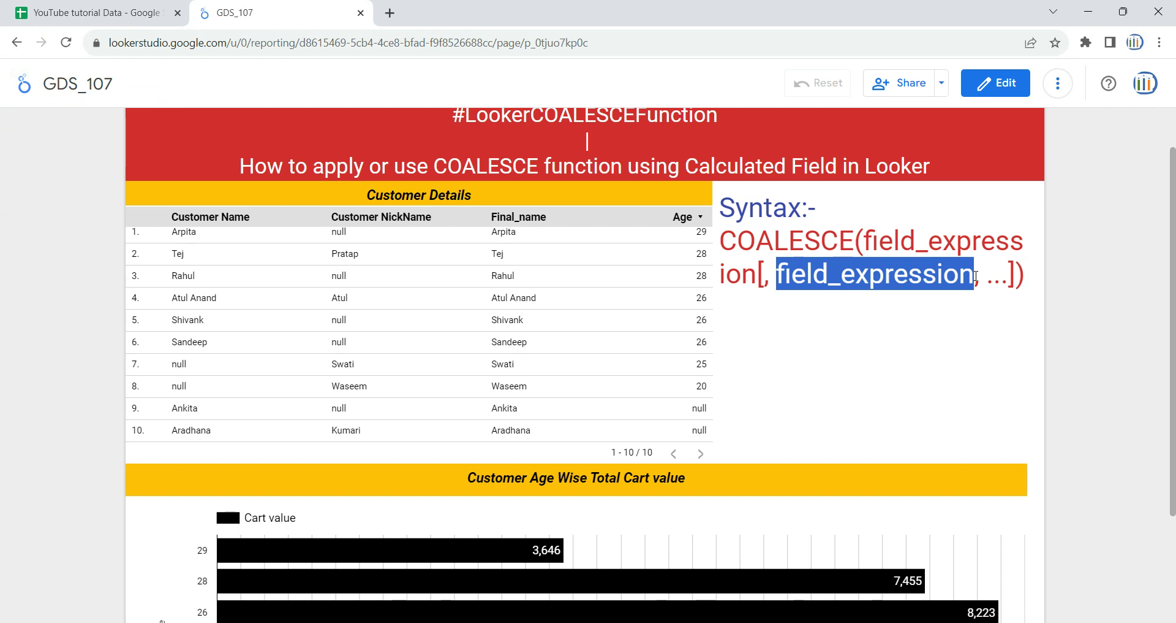
drag(866, 245, 988, 284)
click(986, 283)
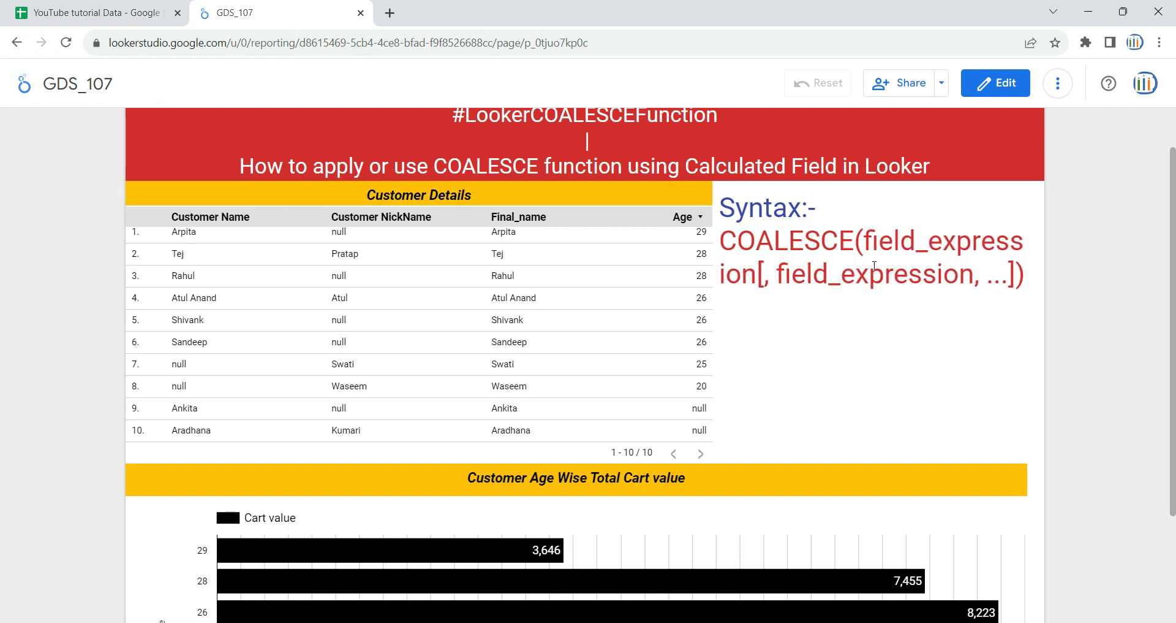
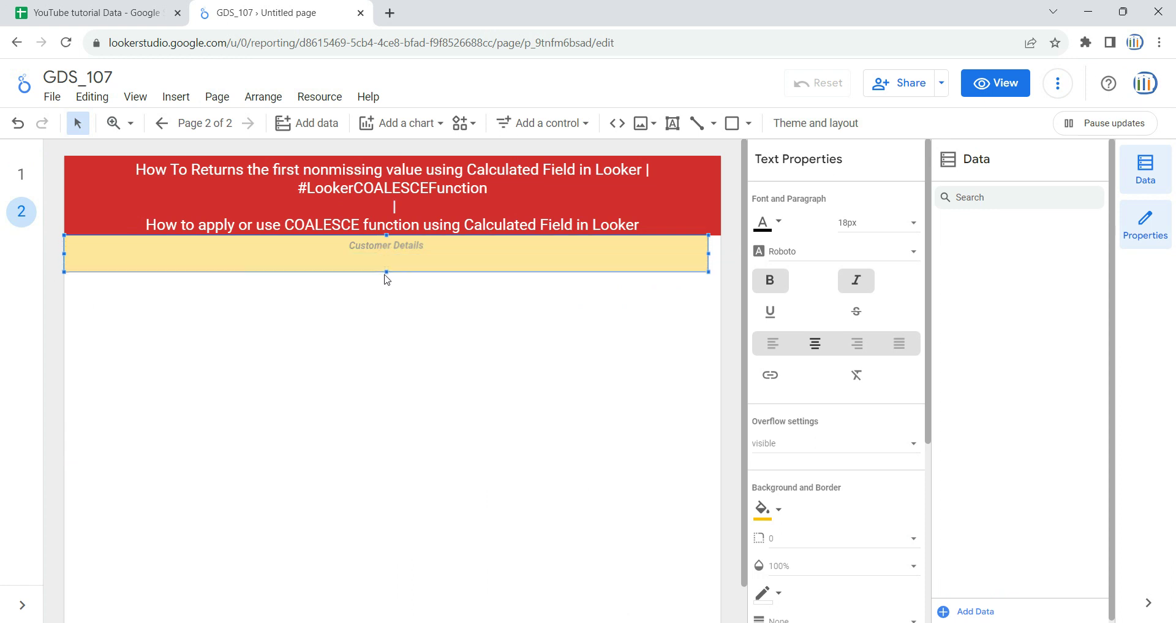
Step: Review the Google connectors available for adding data to the report and close the list without connecting one
click(325, 325)
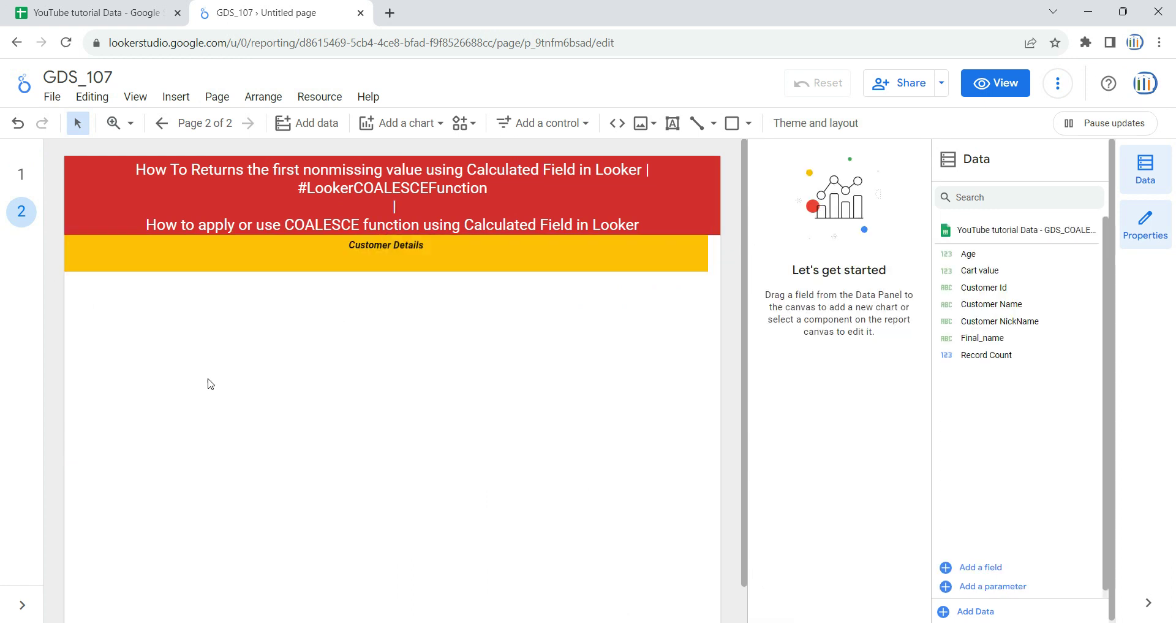
click(309, 134)
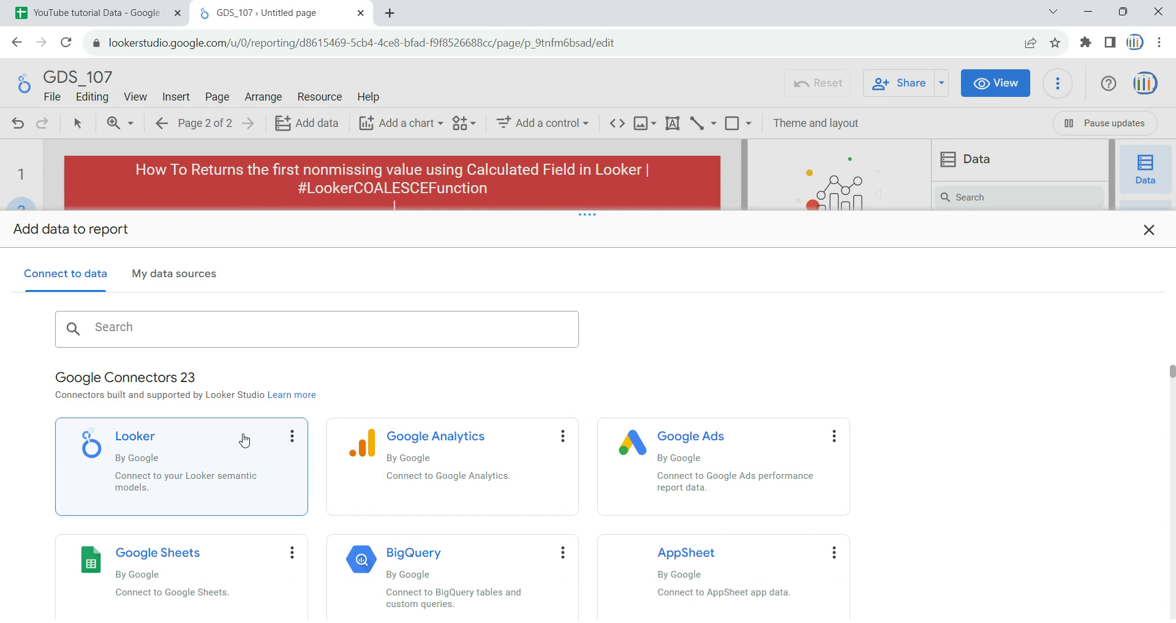
scroll(481, 407, down, 7)
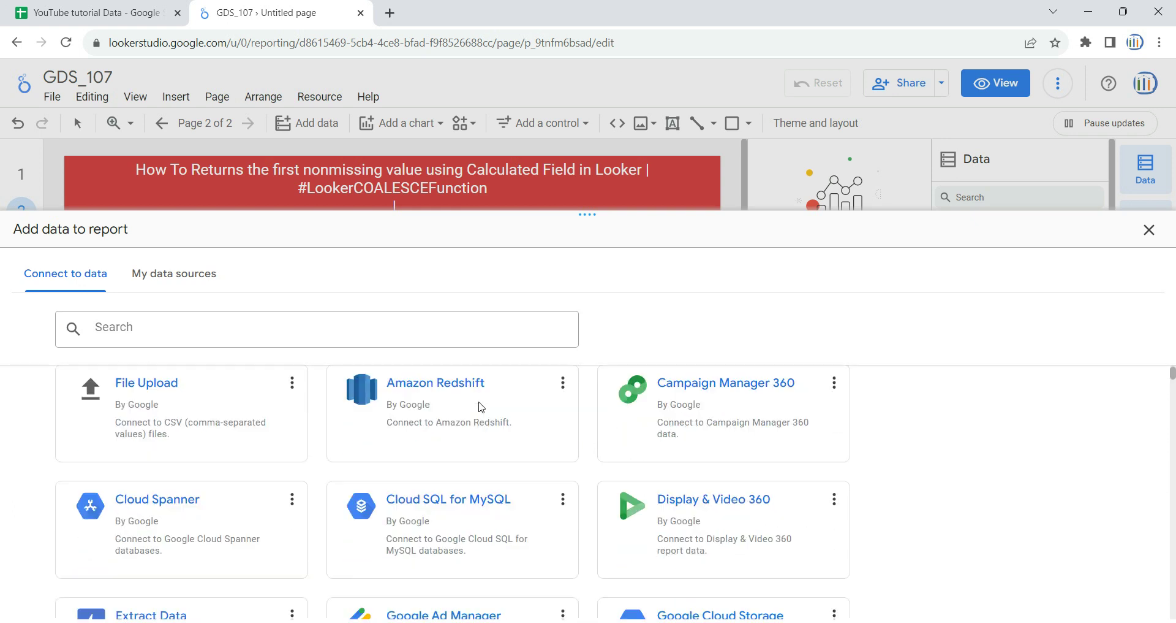
scroll(470, 431, up, 7)
scroll(469, 430, down, 3)
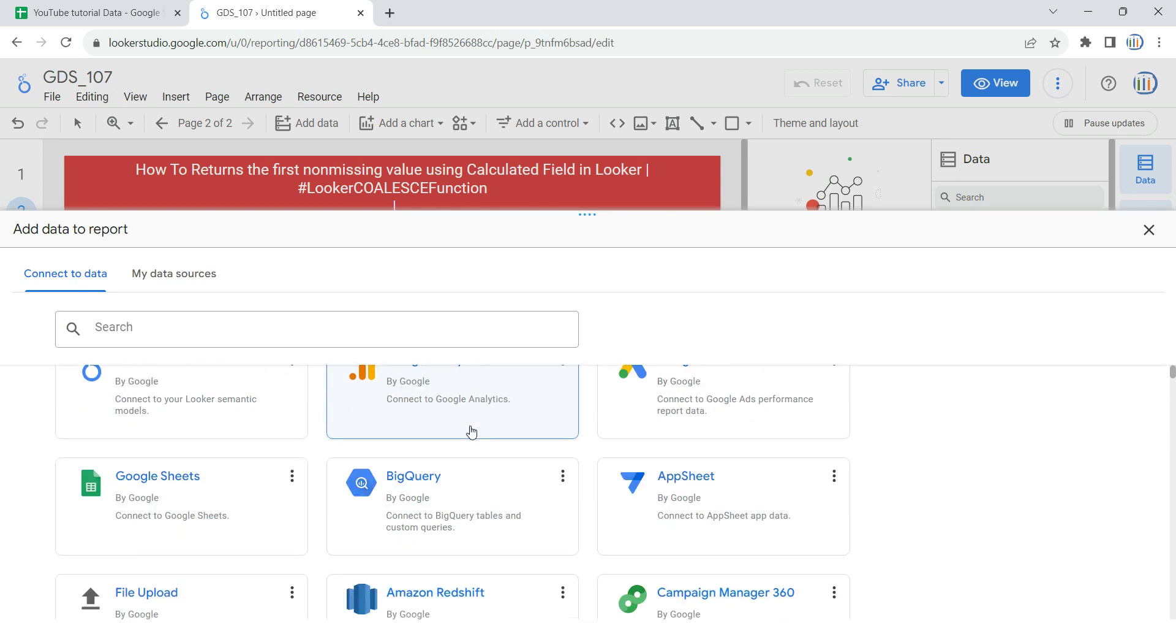
scroll(469, 429, up, 3)
click(1149, 231)
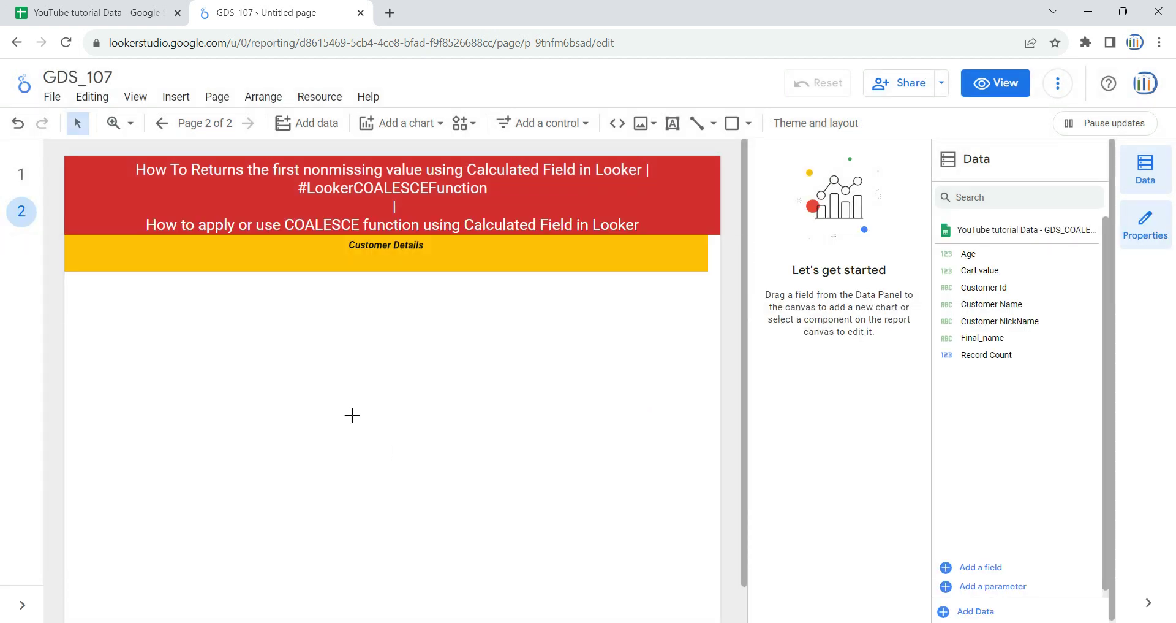
Step: Check the chart setup of page 1's Customer Details table and return to page 2
click(20, 174)
click(254, 307)
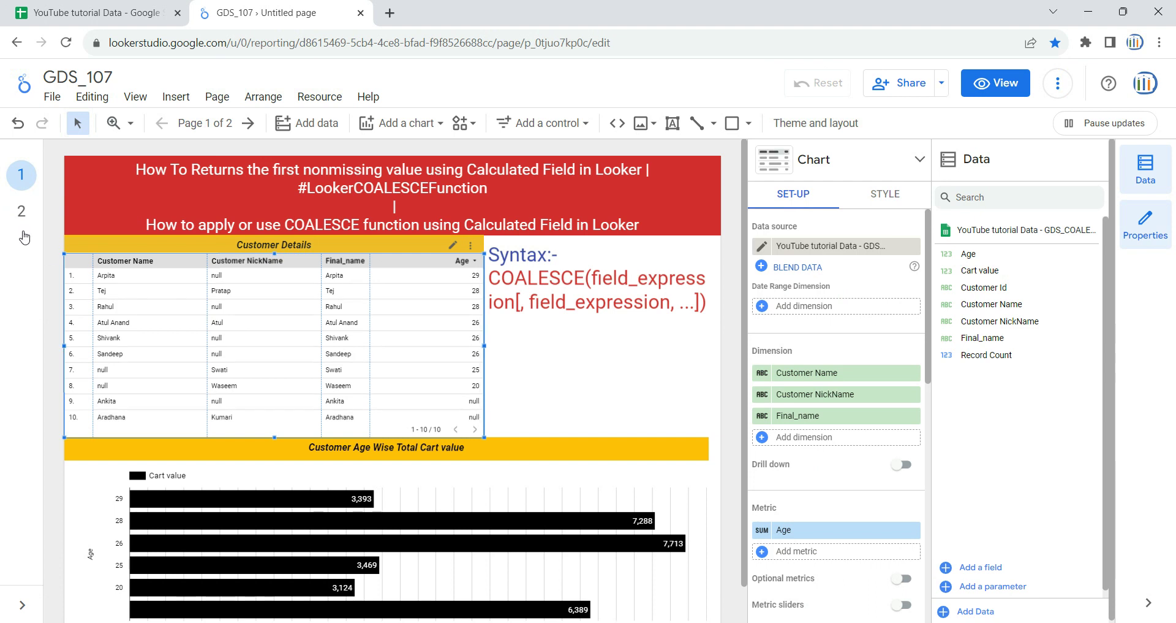
click(21, 211)
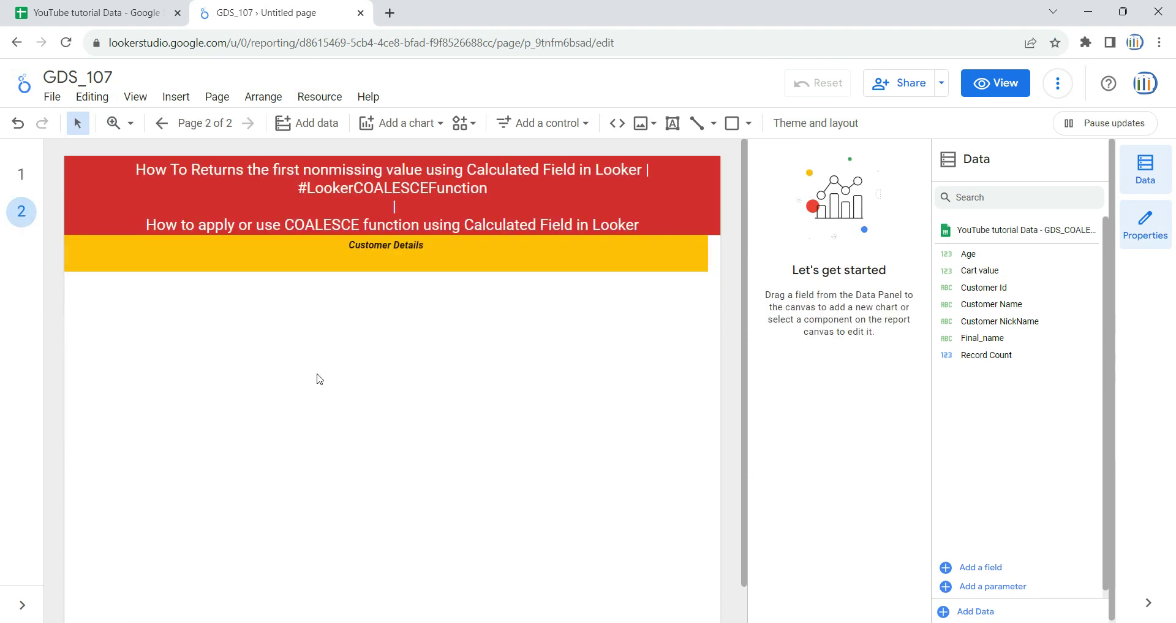
Step: Insert a plain table below page 2's Customer Details banner, widen it slightly past the banner's right edge, and check the available data sources
click(427, 128)
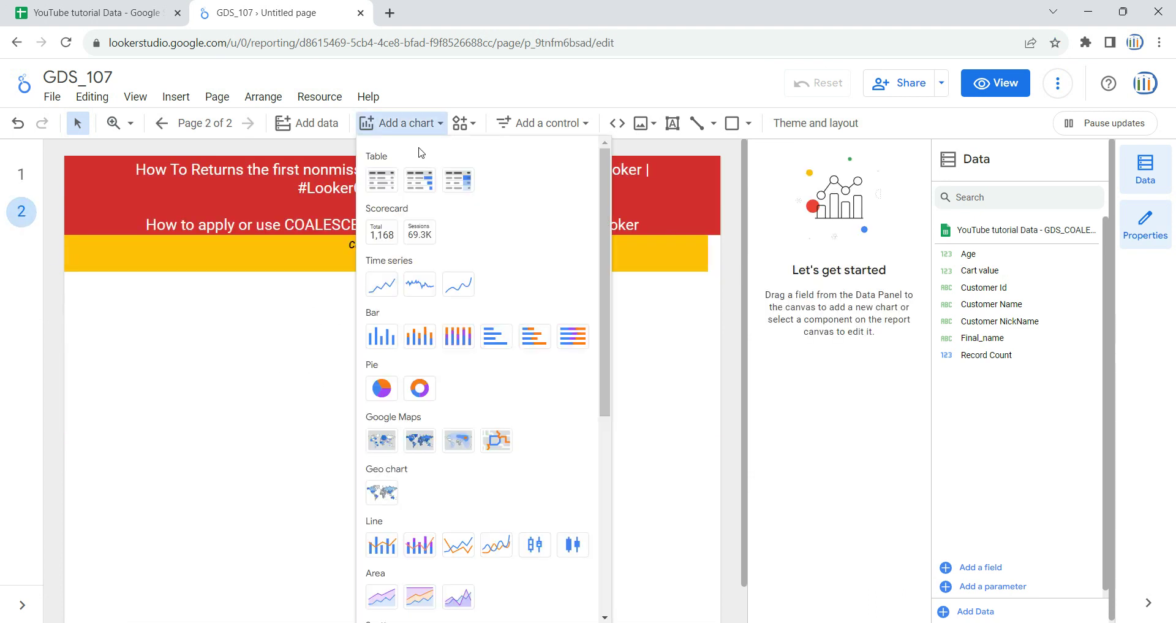
click(381, 179)
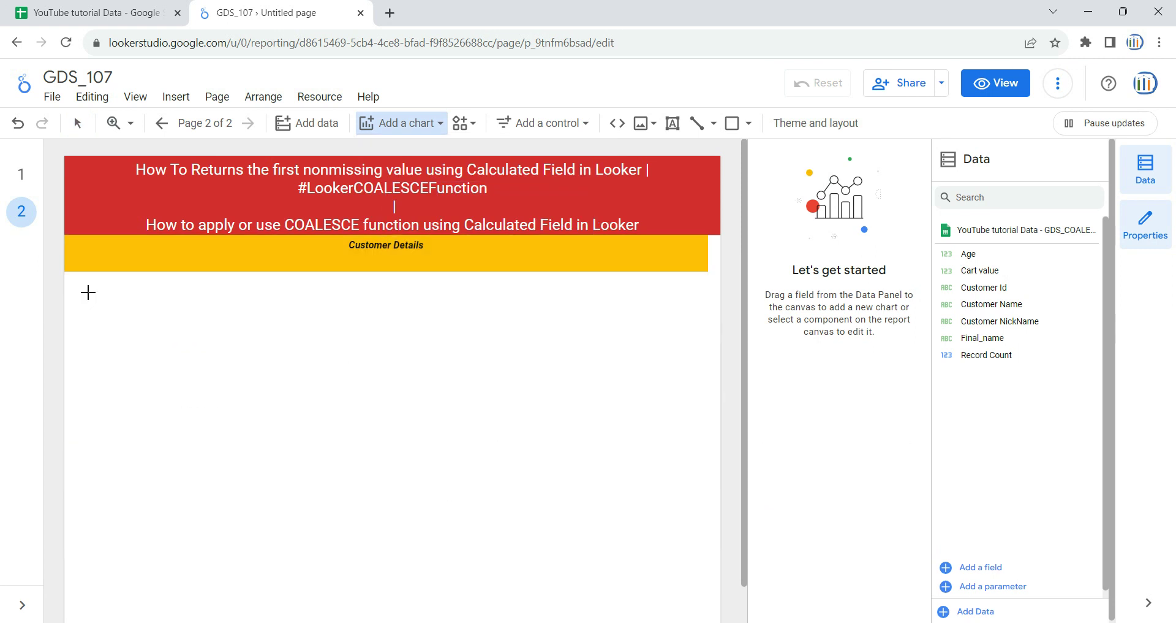
mouse_move(88, 293)
mouse_down()
mouse_move(307, 456)
mouse_move(509, 512)
mouse_move(682, 586)
mouse_up()
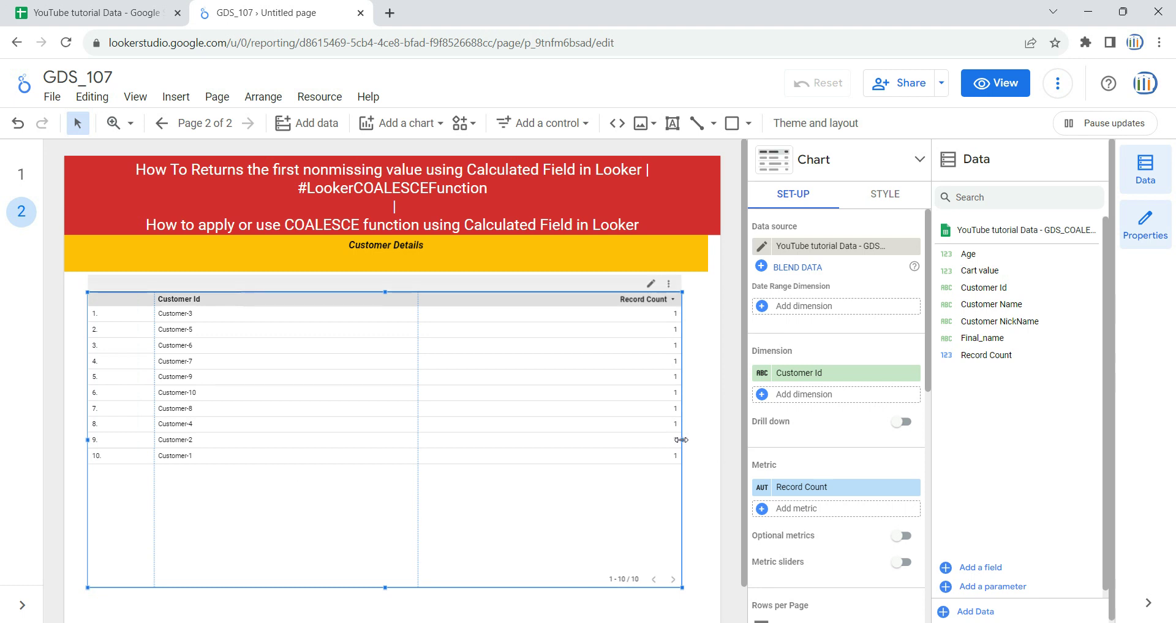
drag(682, 440, 712, 439)
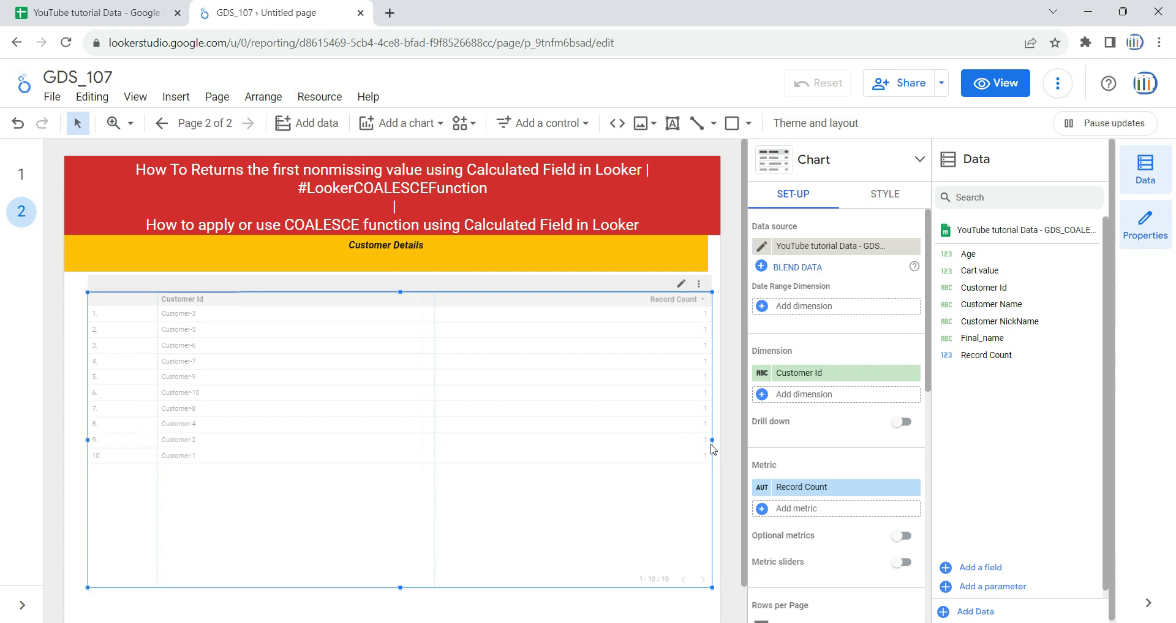
click(812, 247)
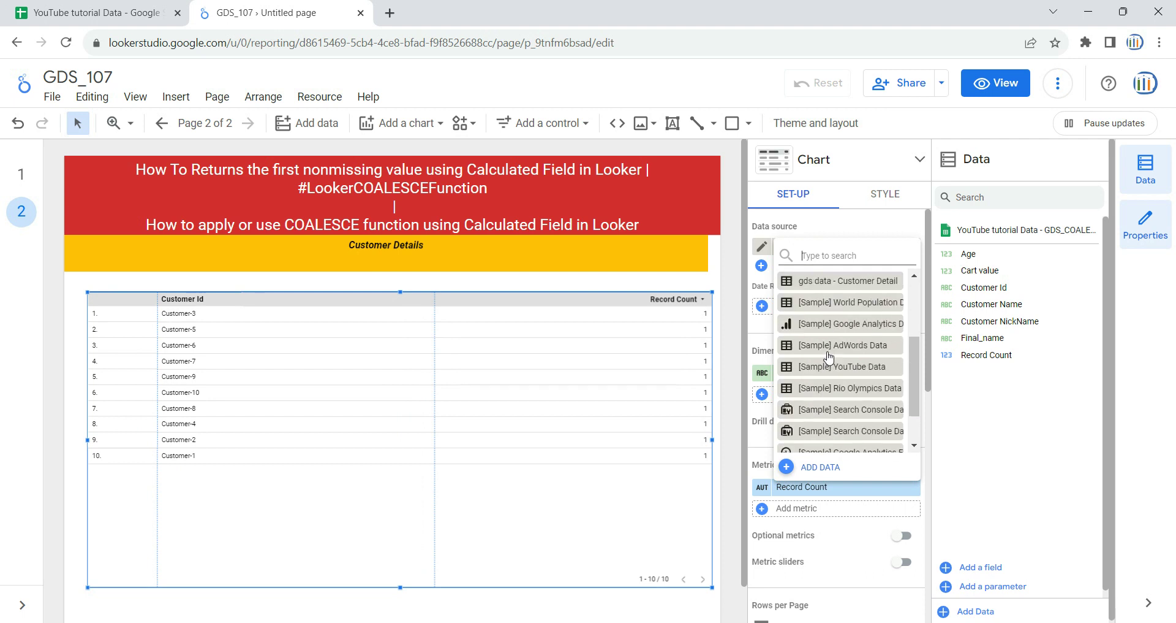
click(966, 404)
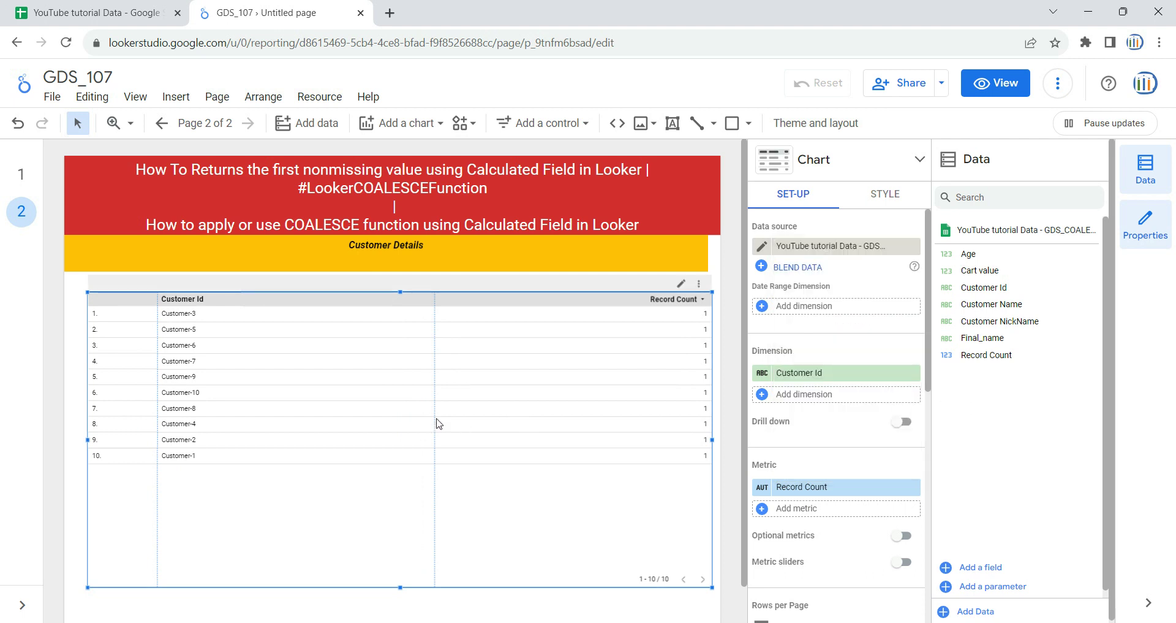
Step: Replace the table's Customer Id dimension with Customer Name, narrow the row-number column and widen the Customer Name column
drag(435, 421, 308, 428)
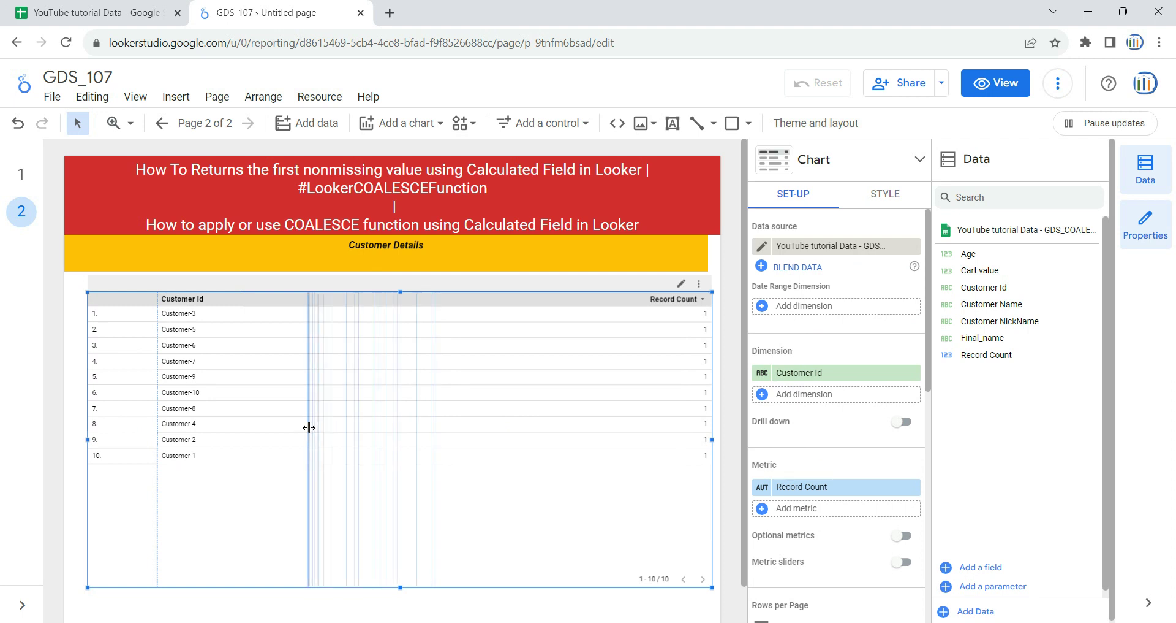
click(913, 373)
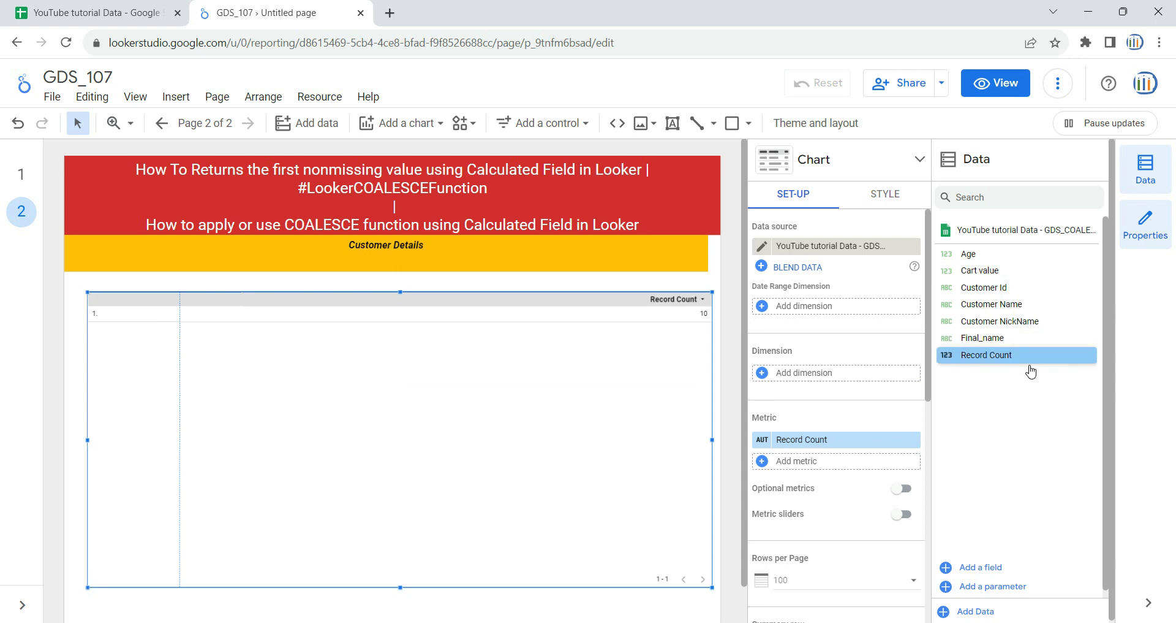
drag(1018, 306, 879, 373)
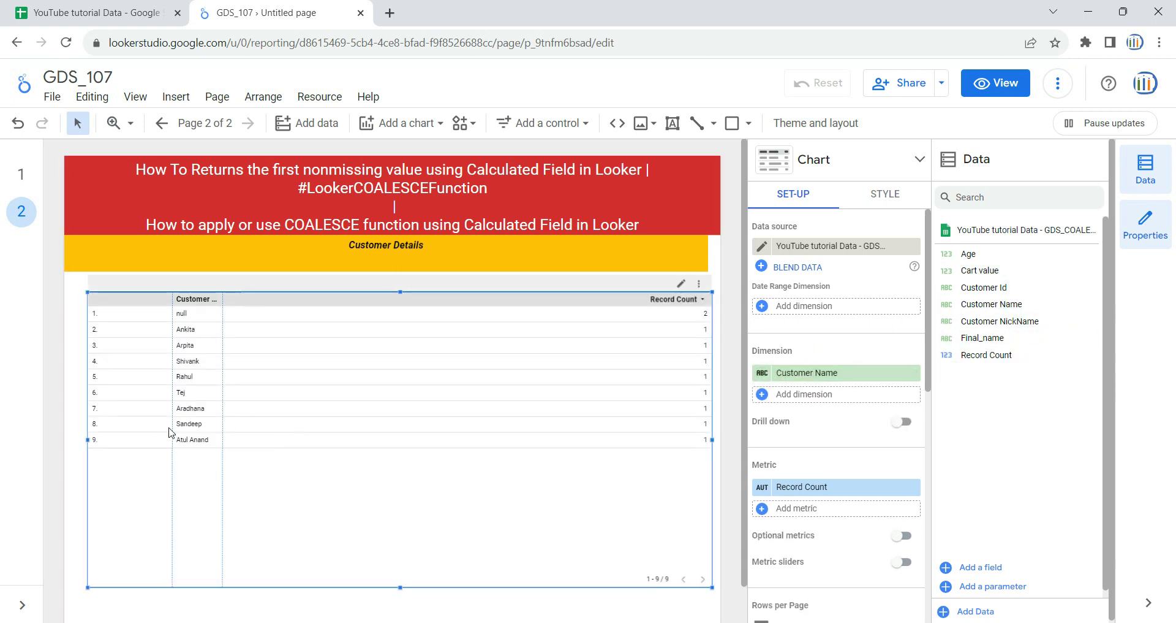
drag(172, 429, 115, 426)
drag(223, 402, 264, 404)
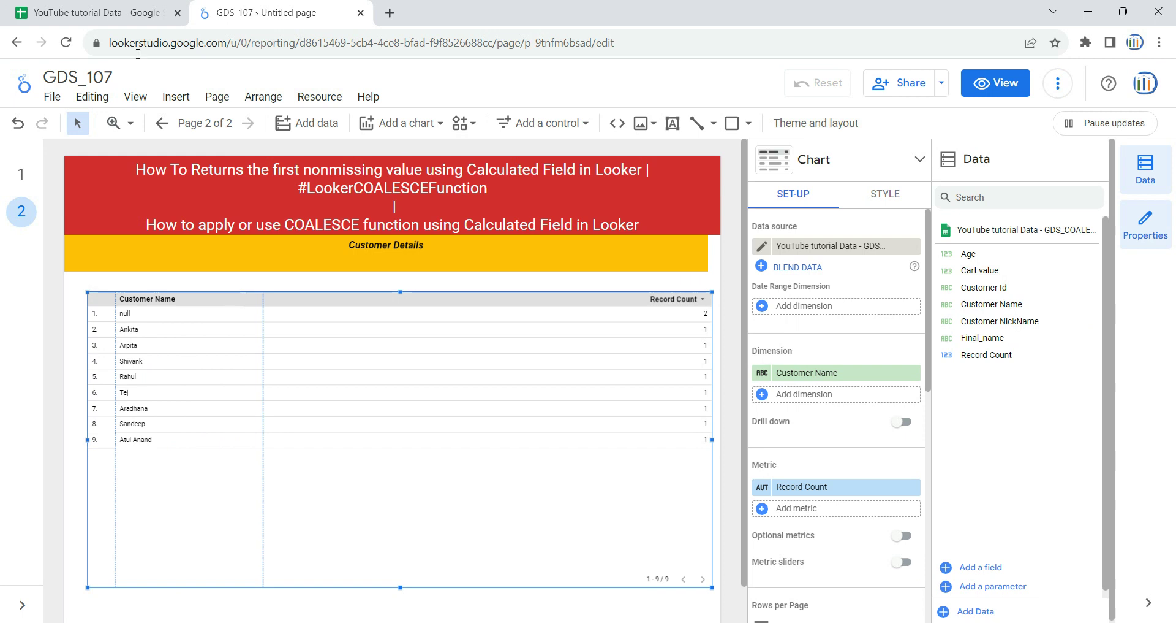
Step: Compare the table's null names with the blank Customer Name cells for Customer-3 and Customer-5 in Google Sheets, ending back in the report
click(98, 13)
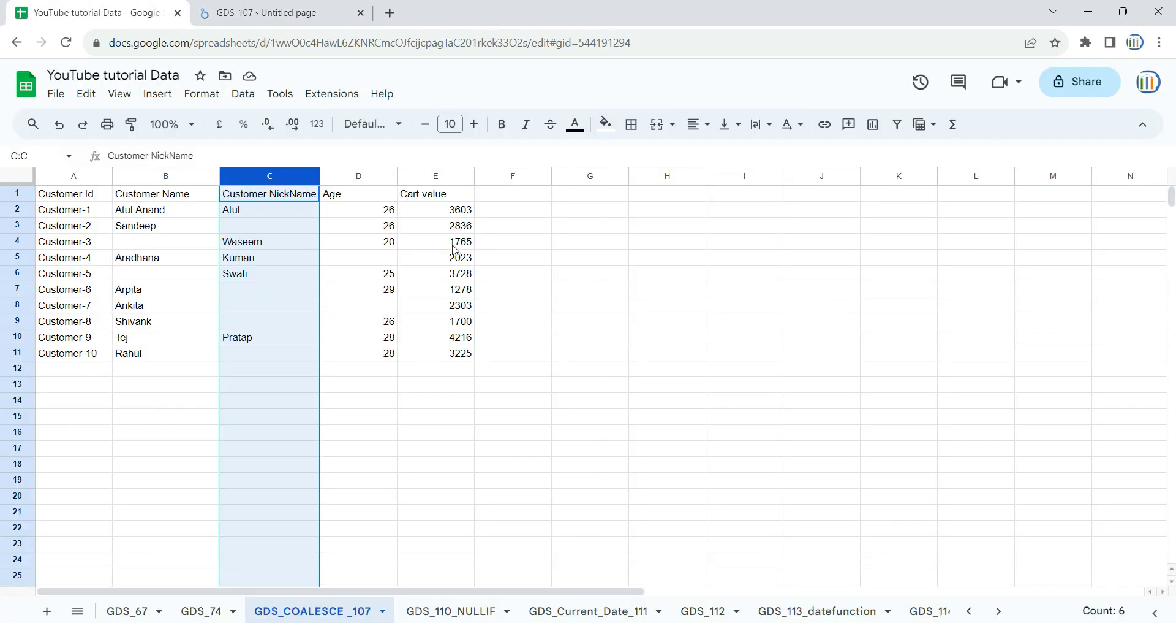
click(163, 213)
click(233, 11)
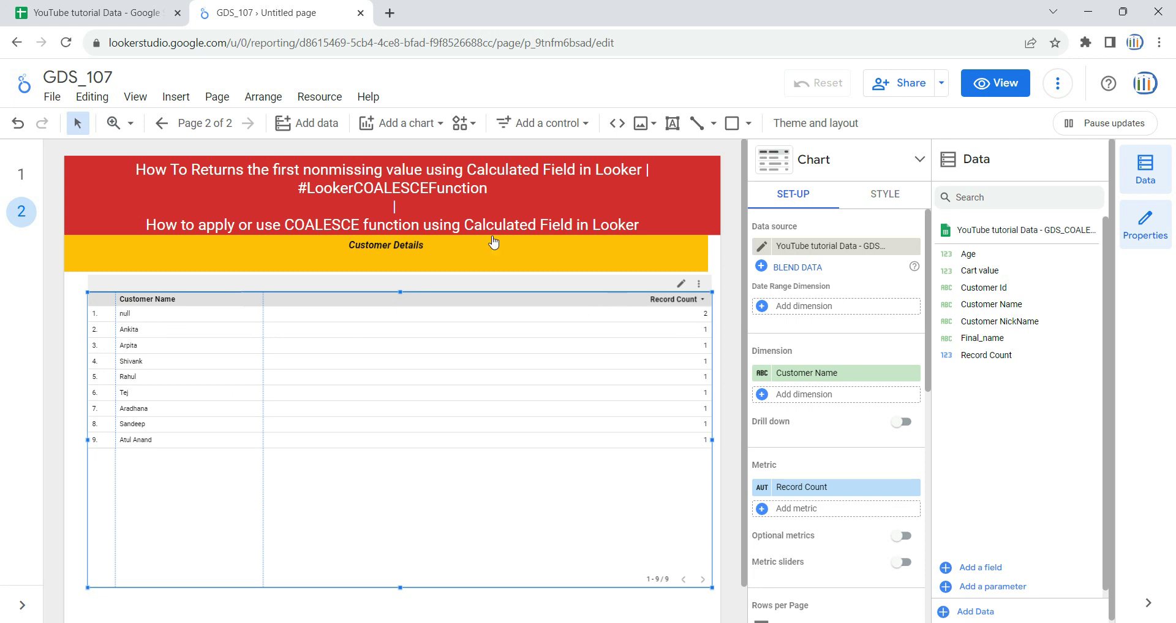
click(57, 8)
click(172, 273)
click(173, 245)
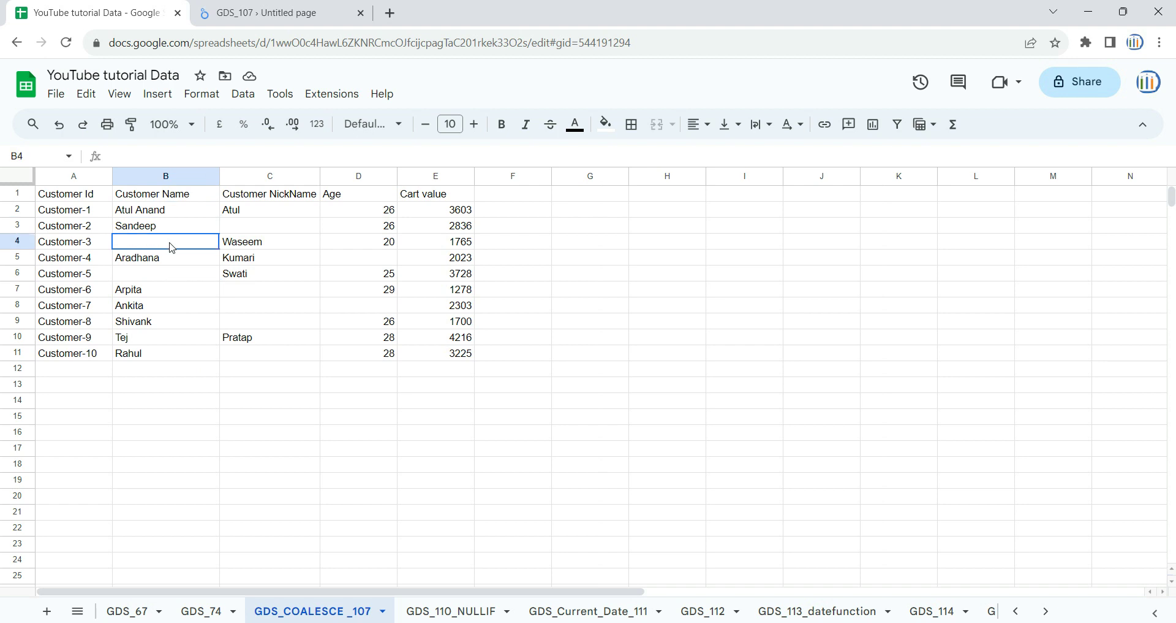
click(171, 274)
click(179, 243)
click(270, 12)
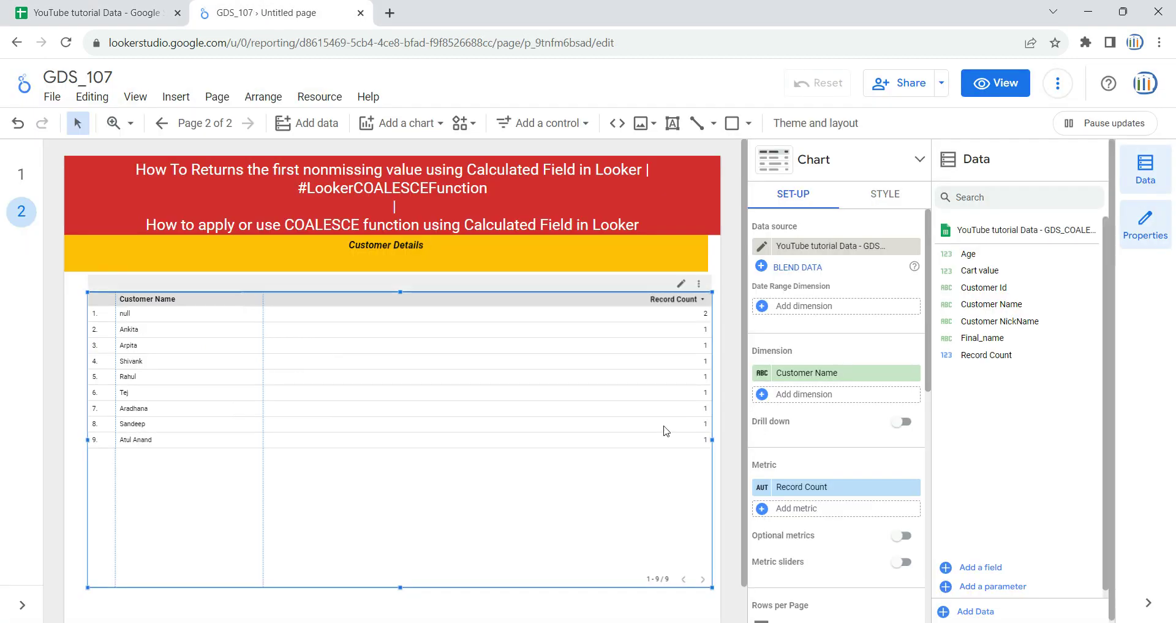
Step: Add Customer NickName as the table's second dimension, narrow the Customer Name column and replace the Record Count metric with Age
drag(1032, 320, 888, 398)
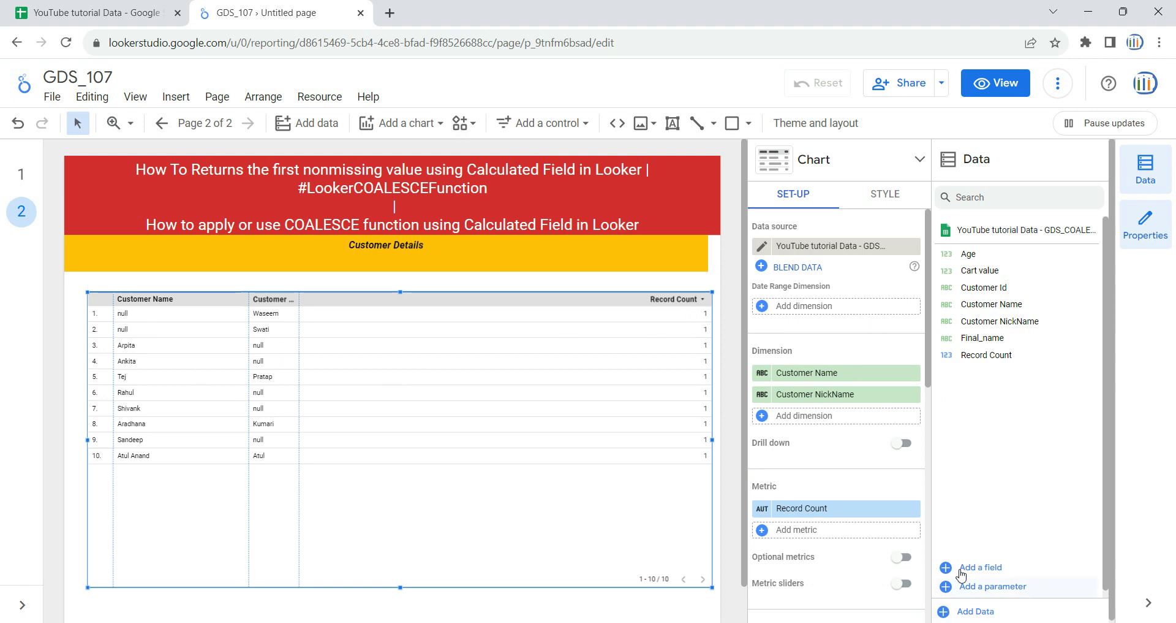
click(913, 510)
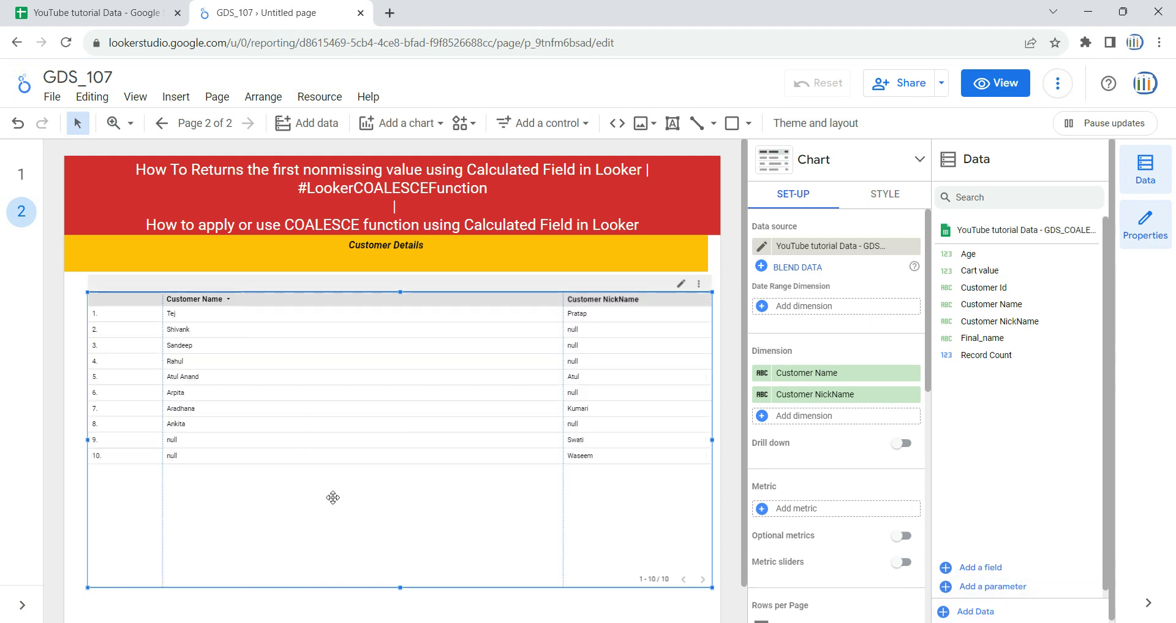
drag(564, 449, 322, 464)
drag(979, 254, 868, 535)
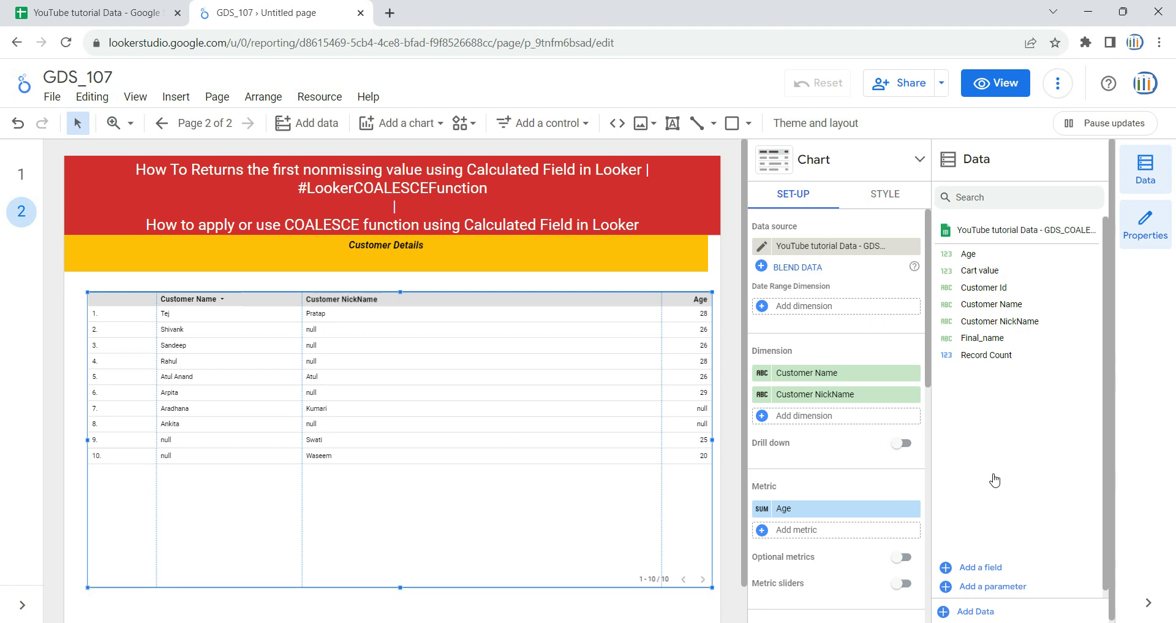
scroll(812, 542, down, 1)
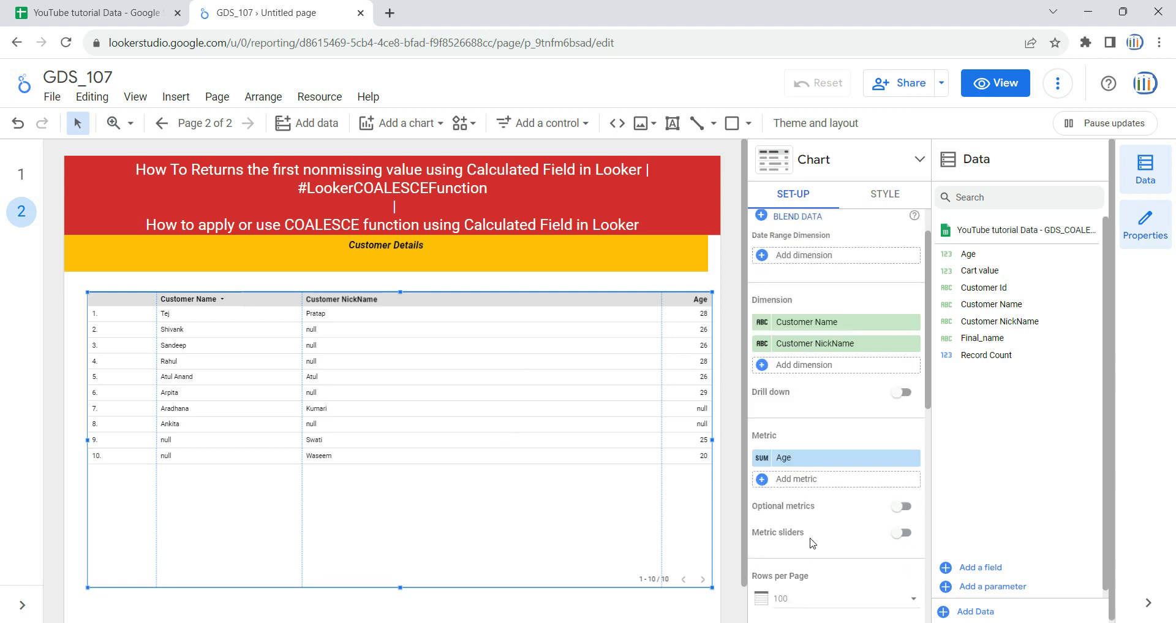
scroll(812, 542, down, 1)
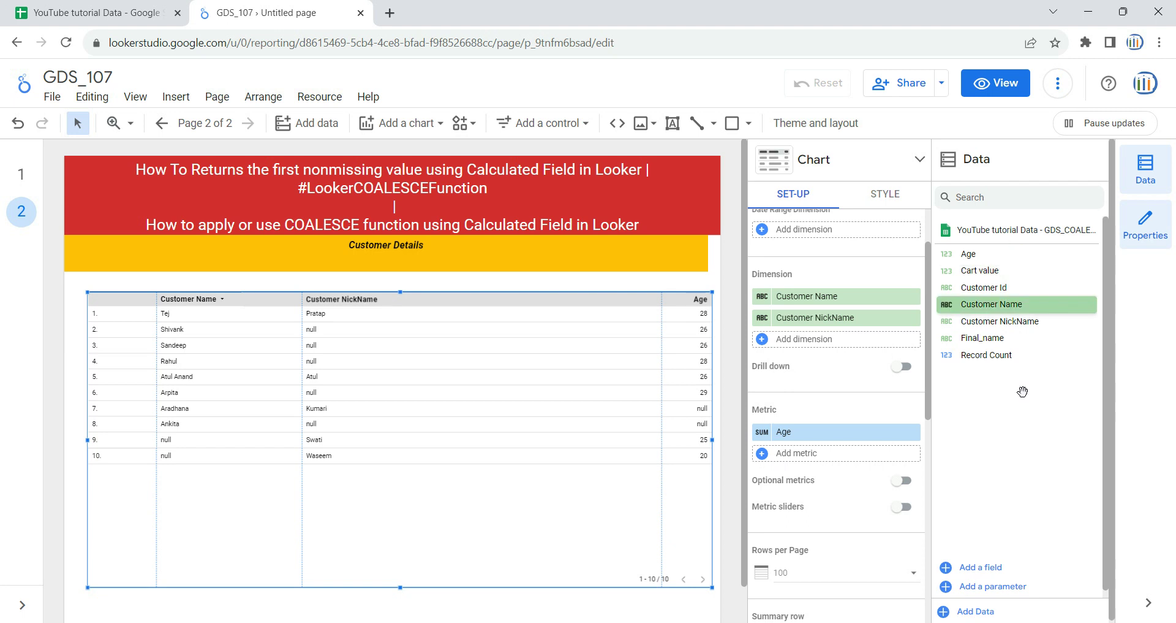
click(980, 566)
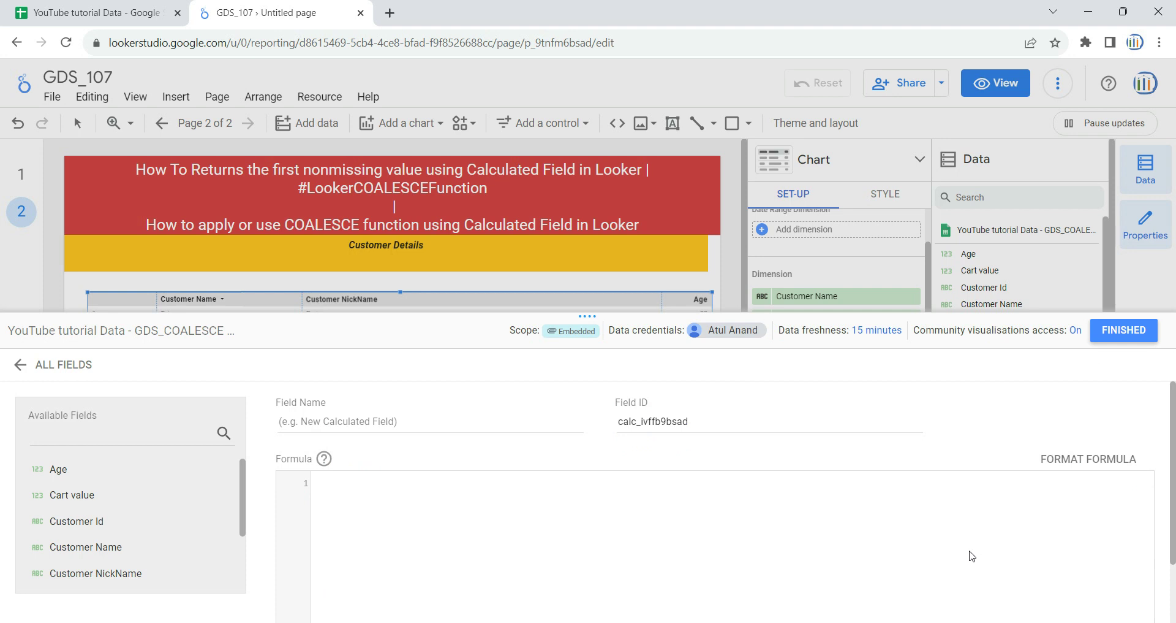
click(496, 422)
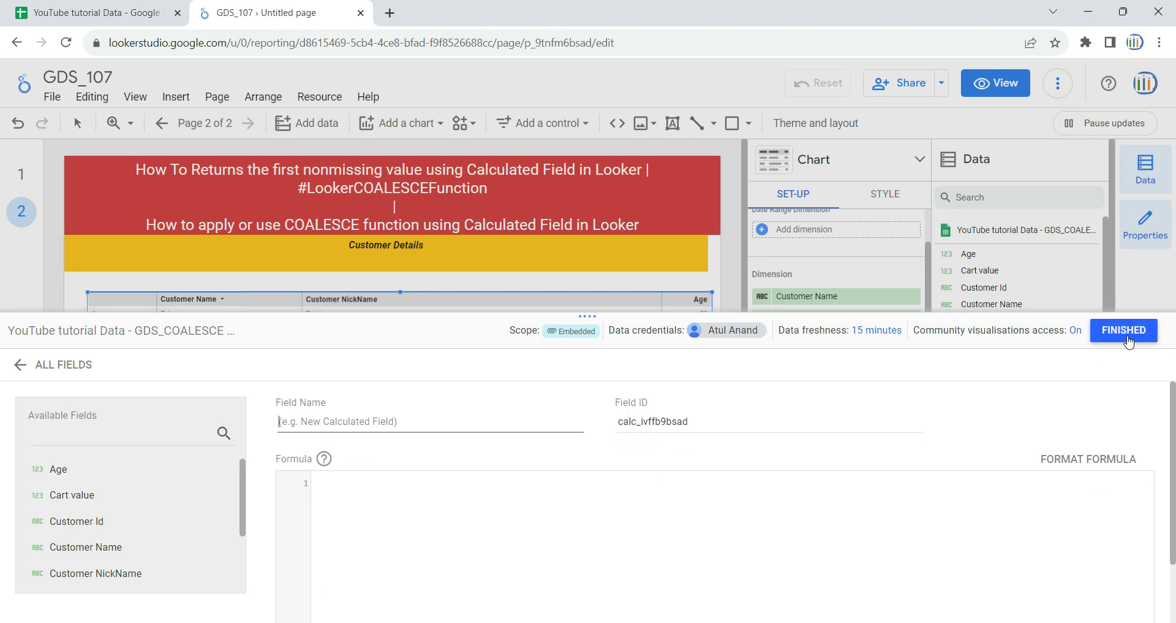
scroll(1097, 531, down, 2)
click(1026, 609)
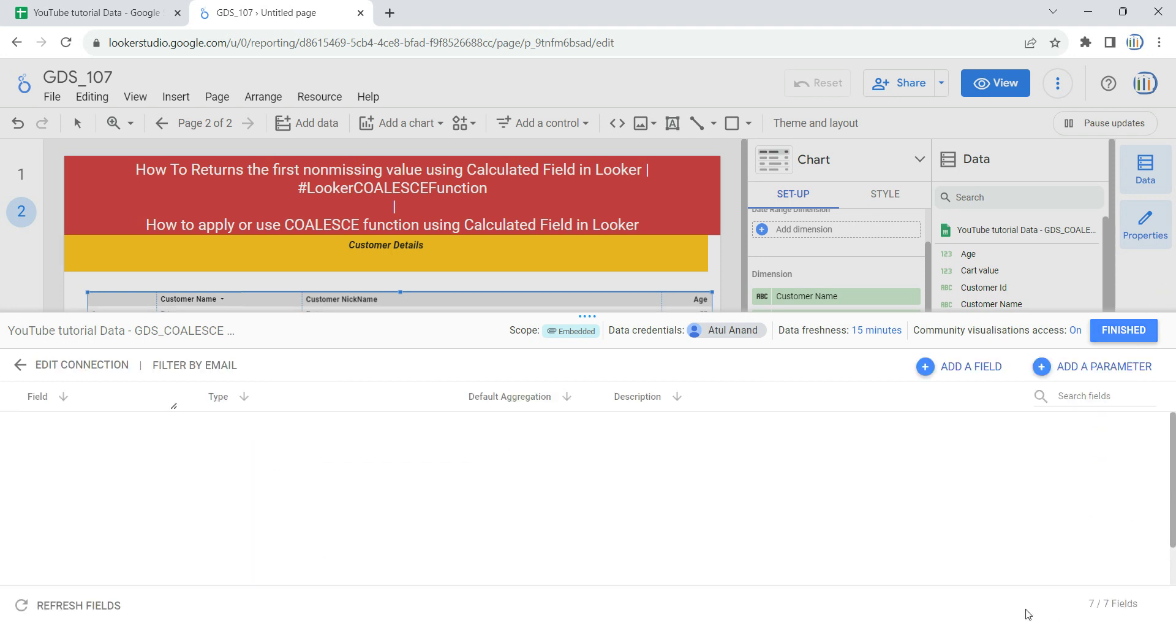
click(1124, 330)
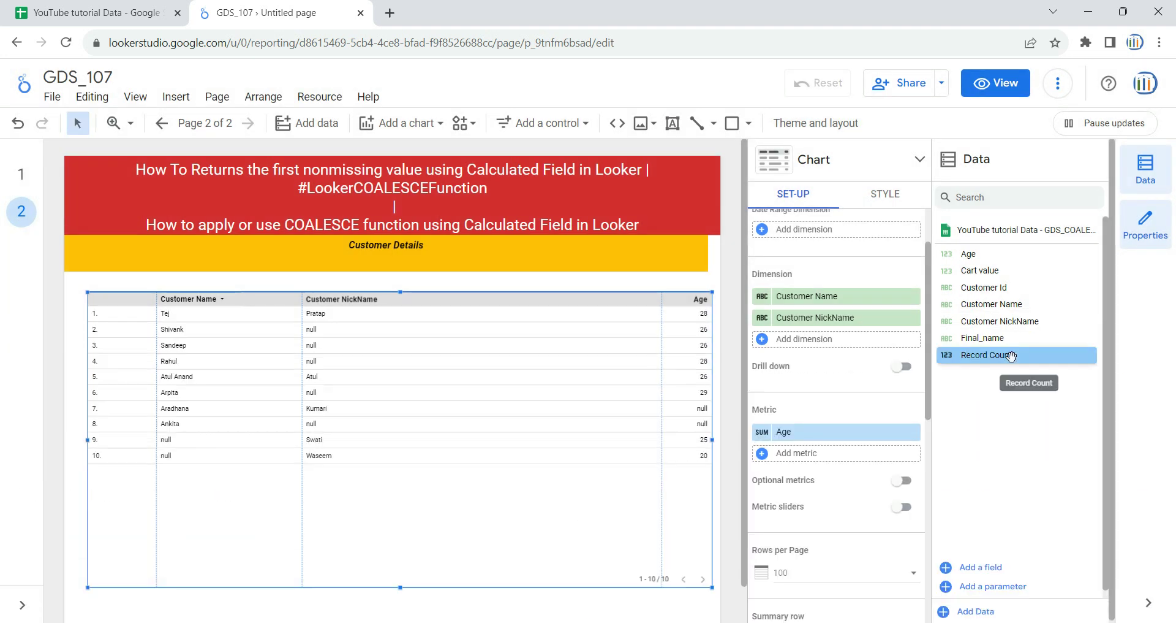
Step: Start a new calculated field in the table's data source and name it Customer_Final_Name
click(988, 573)
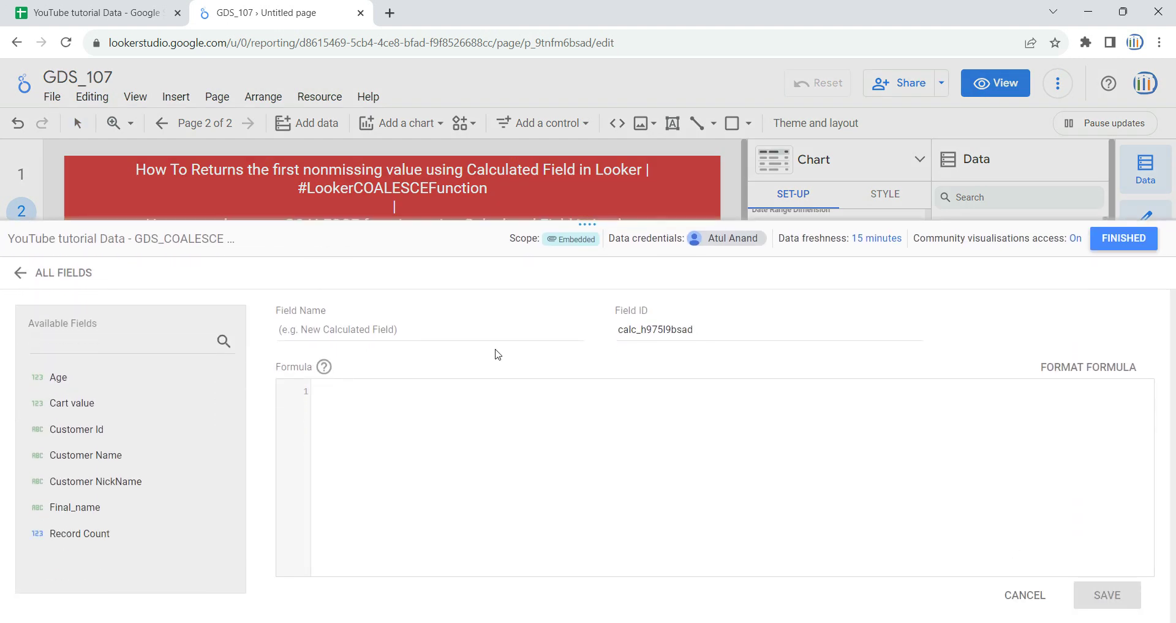
click(424, 329)
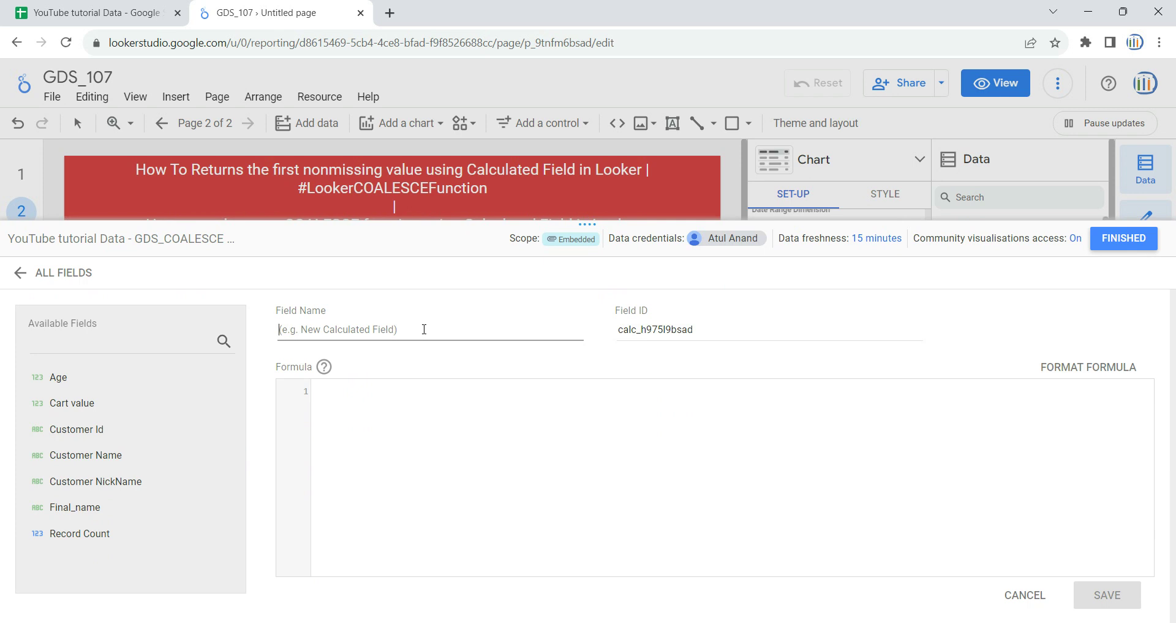
text(Customet)
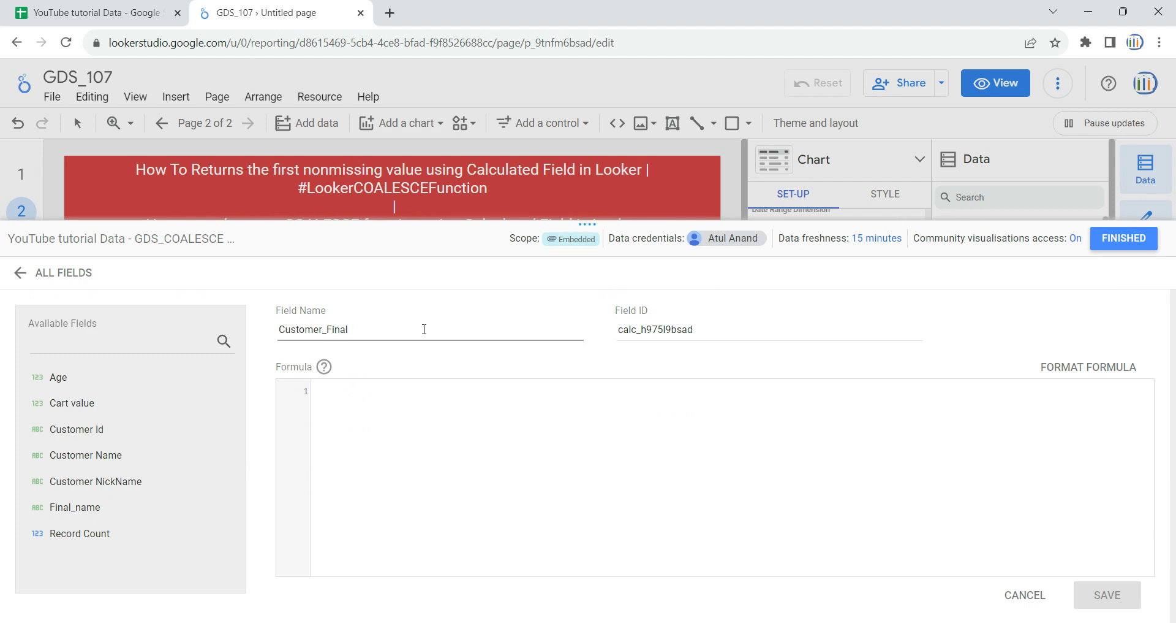
text(_Final_Name)
Step: Begin the calculated field's formula by inserting the suggested COALESCE function
click(433, 429)
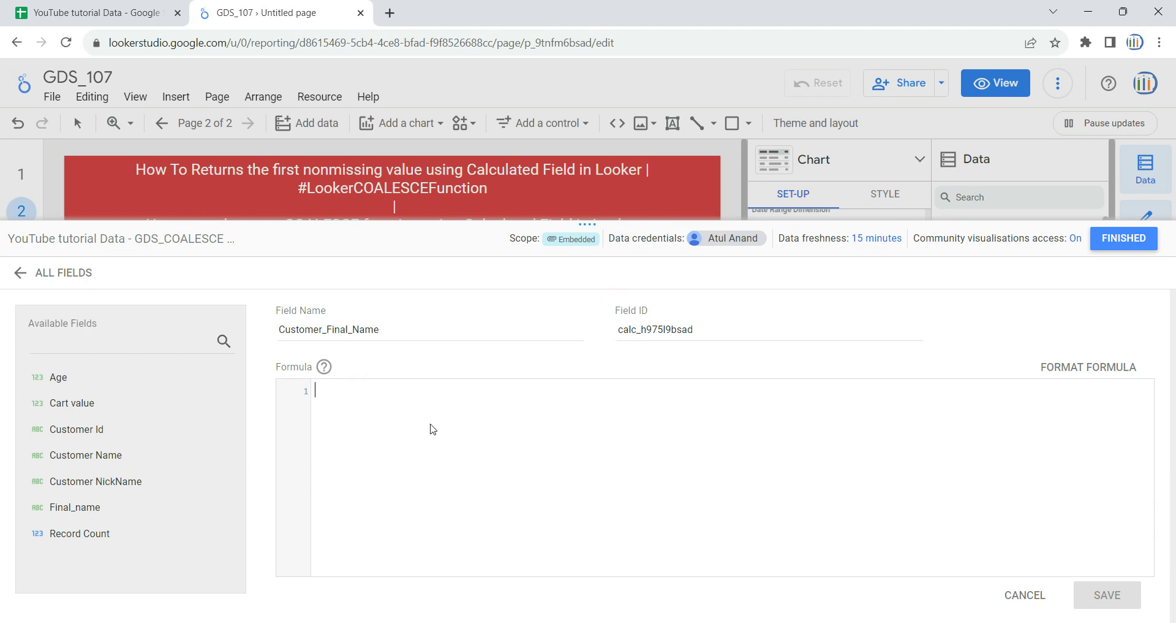
text(col)
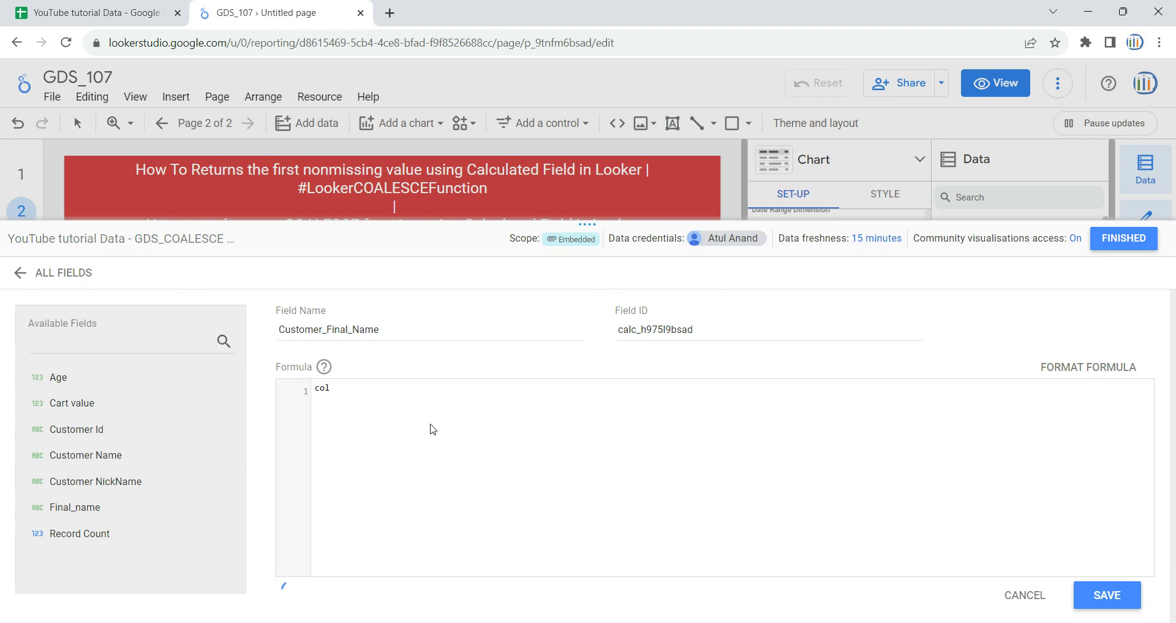
key(BackSpace)
text(a)
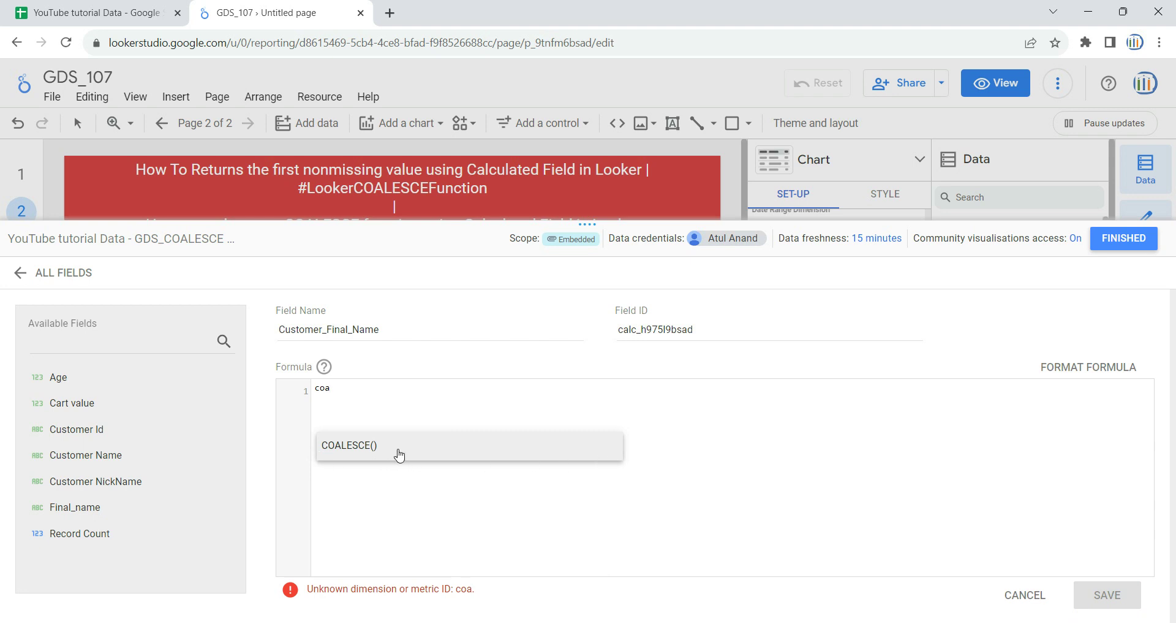
click(393, 454)
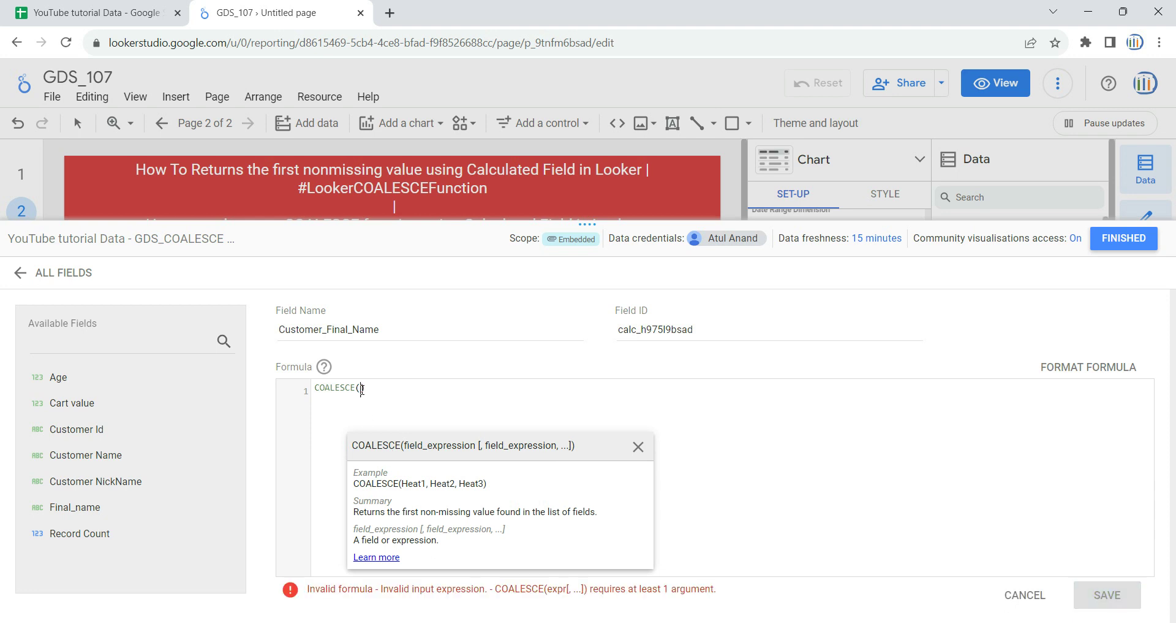
Step: Check the two name column headers in Google Sheets, and complete and save the report field's formula as COALESCE(Customer Name,Customer NickName)
click(26, 11)
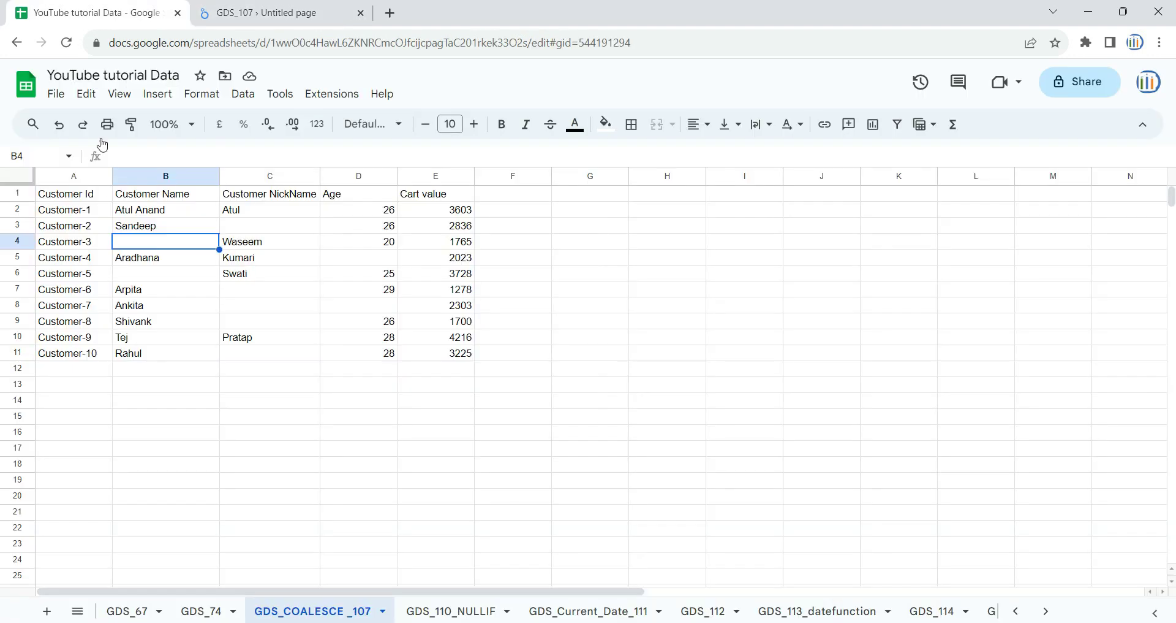
click(149, 195)
click(283, 195)
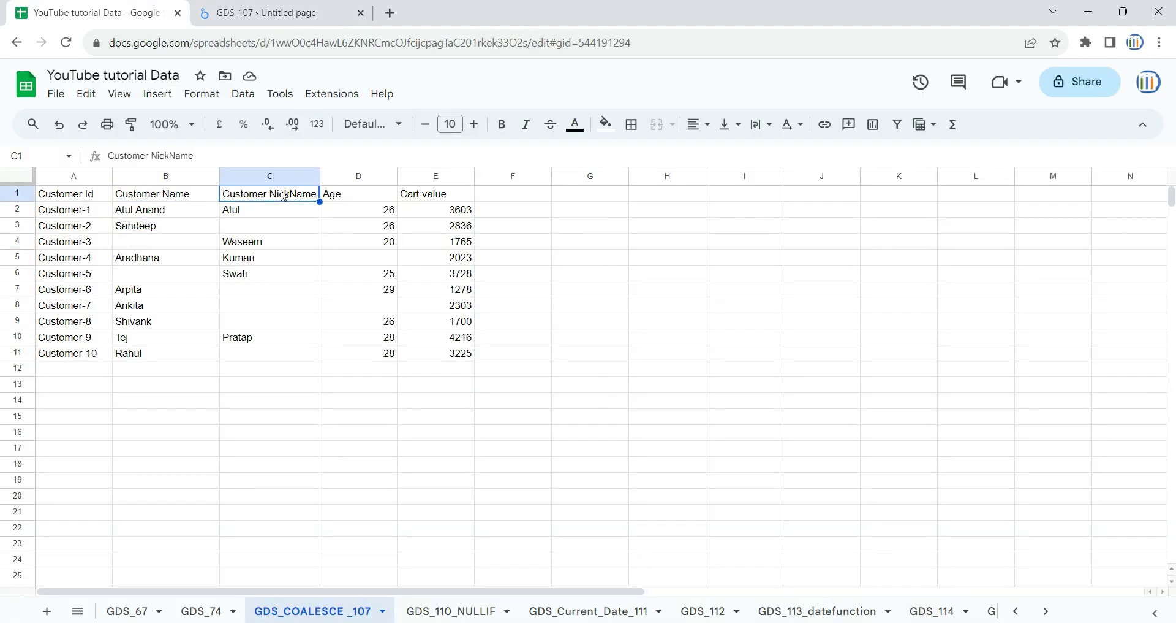
click(276, 11)
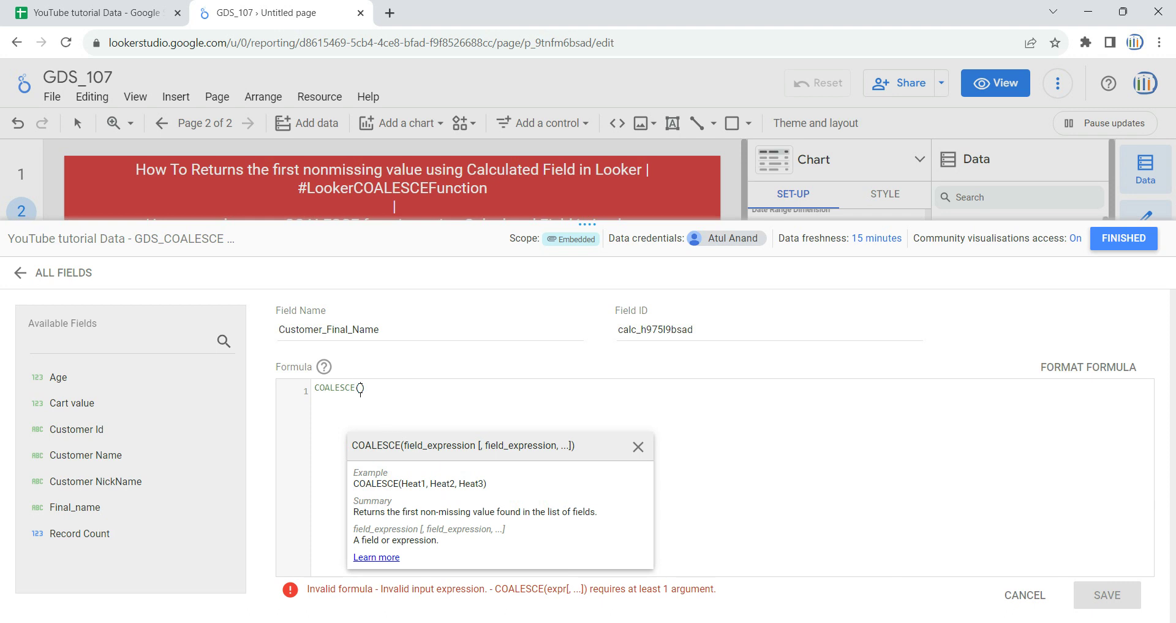
text(Cu)
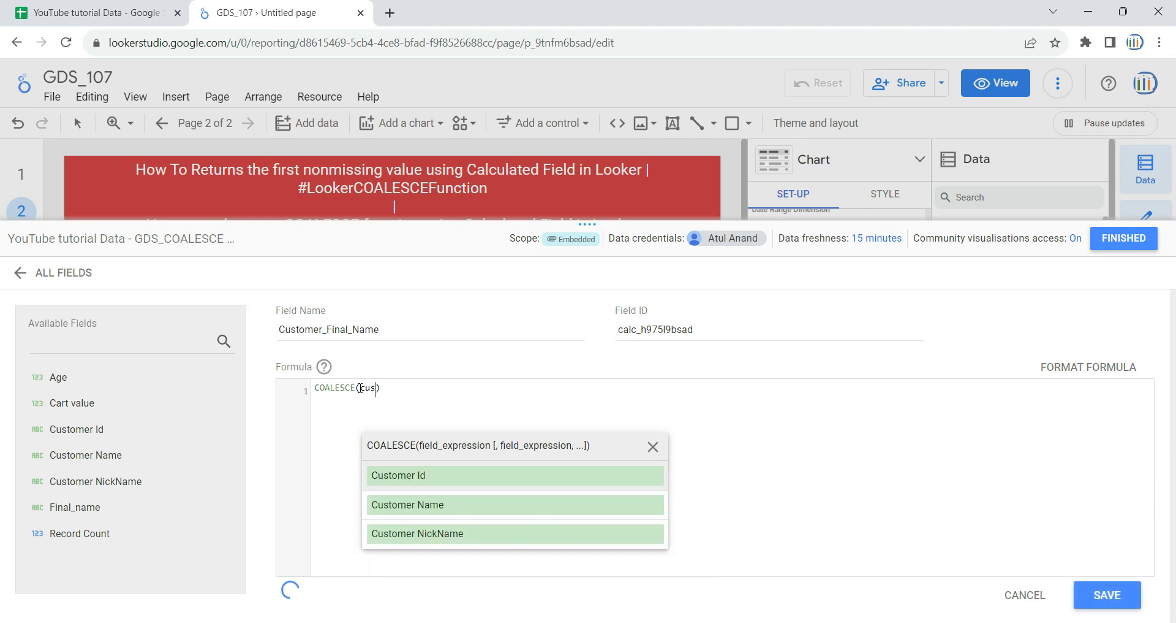
click(432, 510)
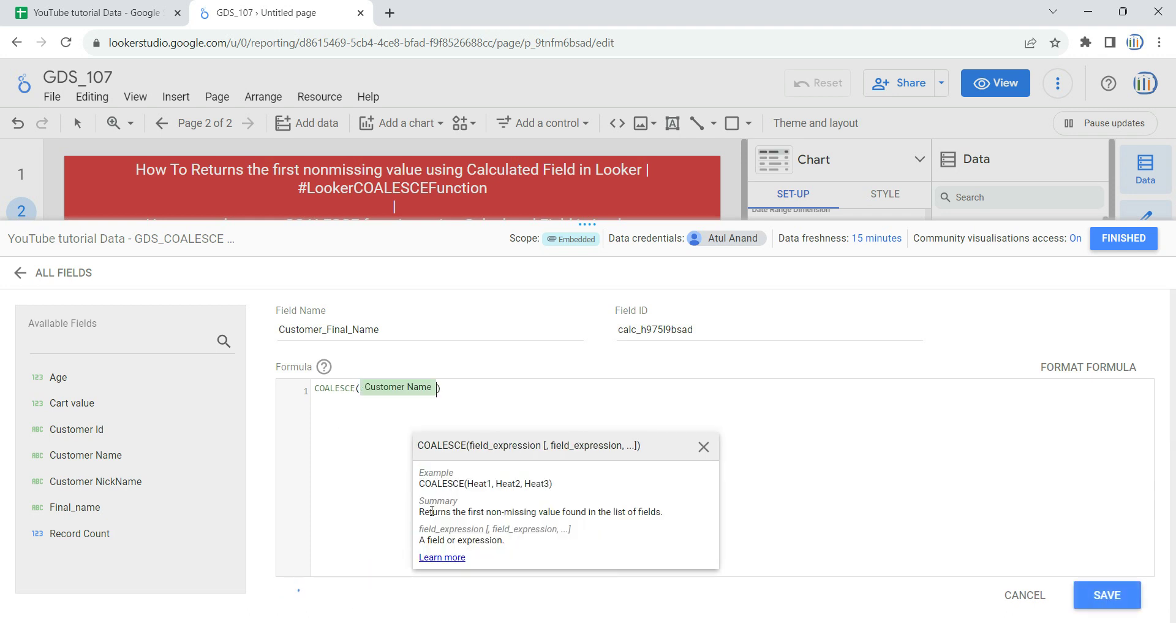
text(,cus)
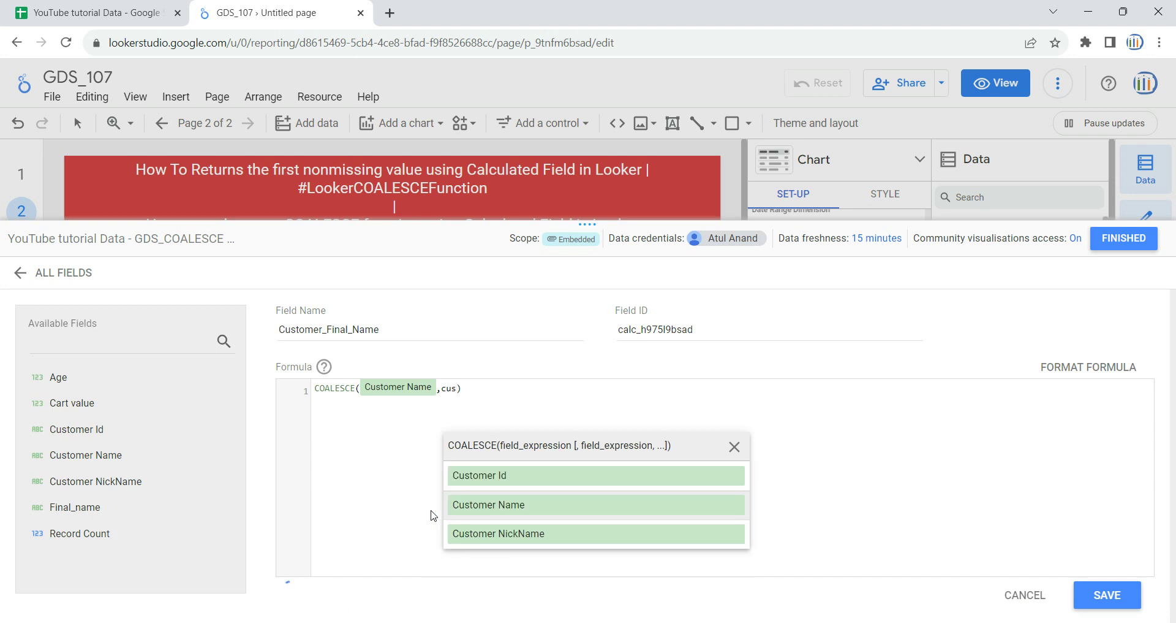
click(512, 538)
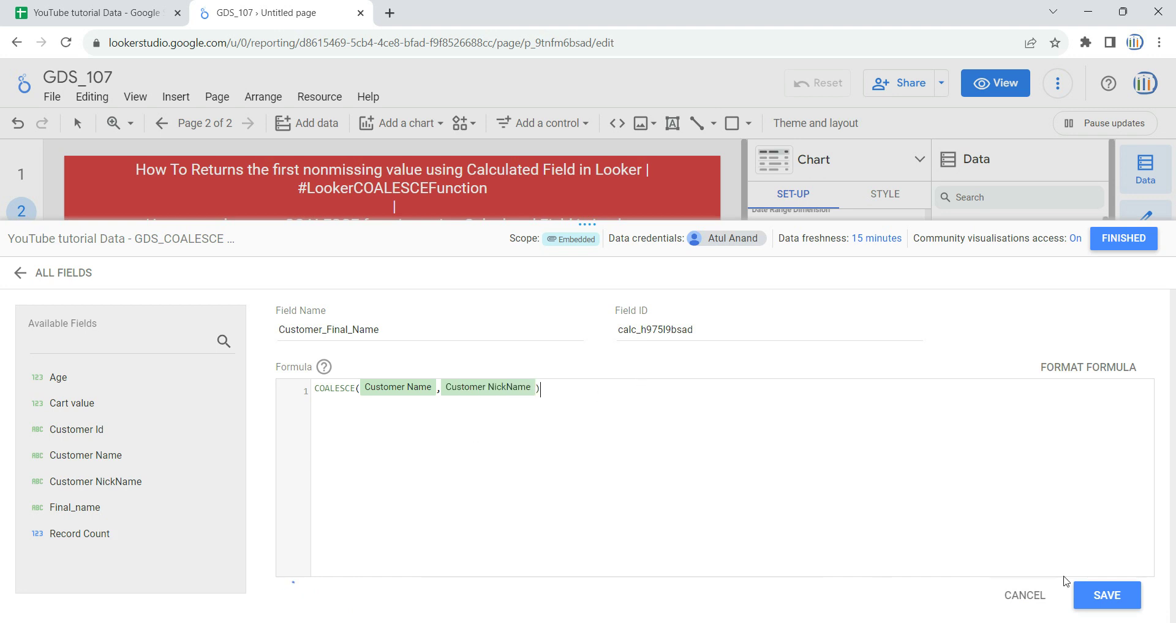
click(1108, 594)
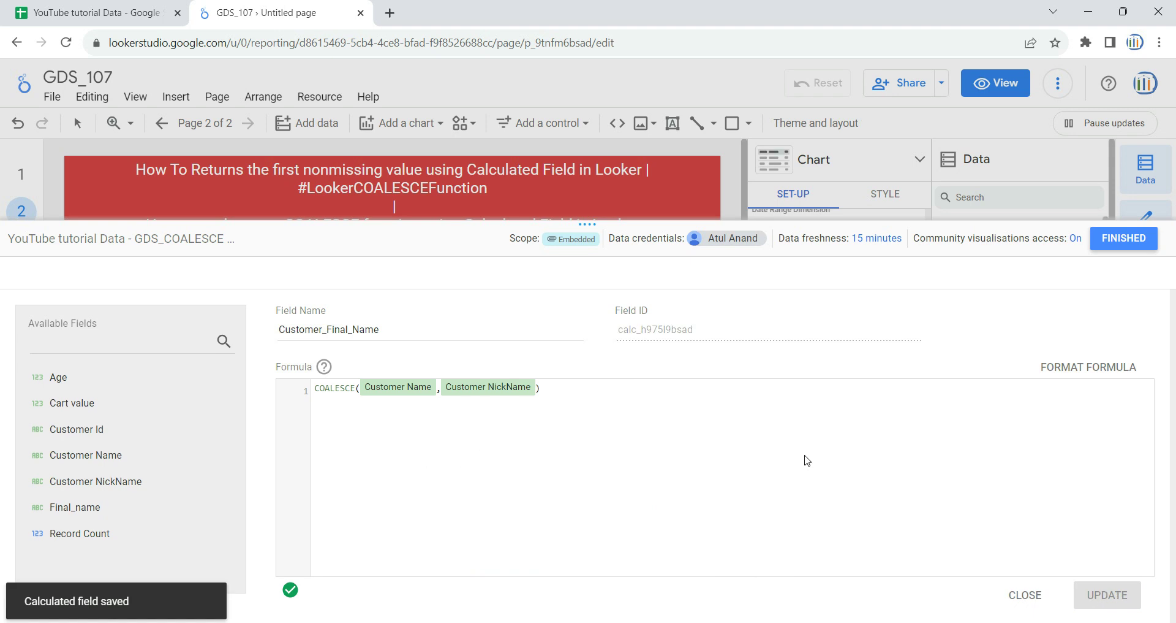
click(1123, 238)
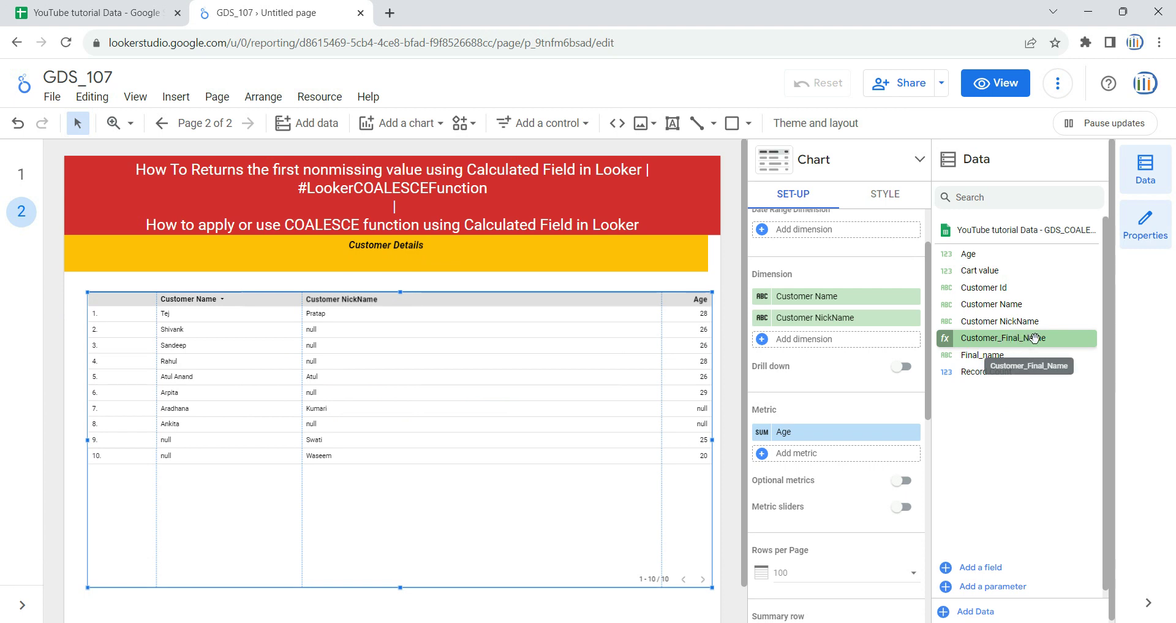
Step: Add Customer_Final_Name as the table's third dimension and widen its column by narrowing the Customer NickName column
drag(1035, 338, 868, 345)
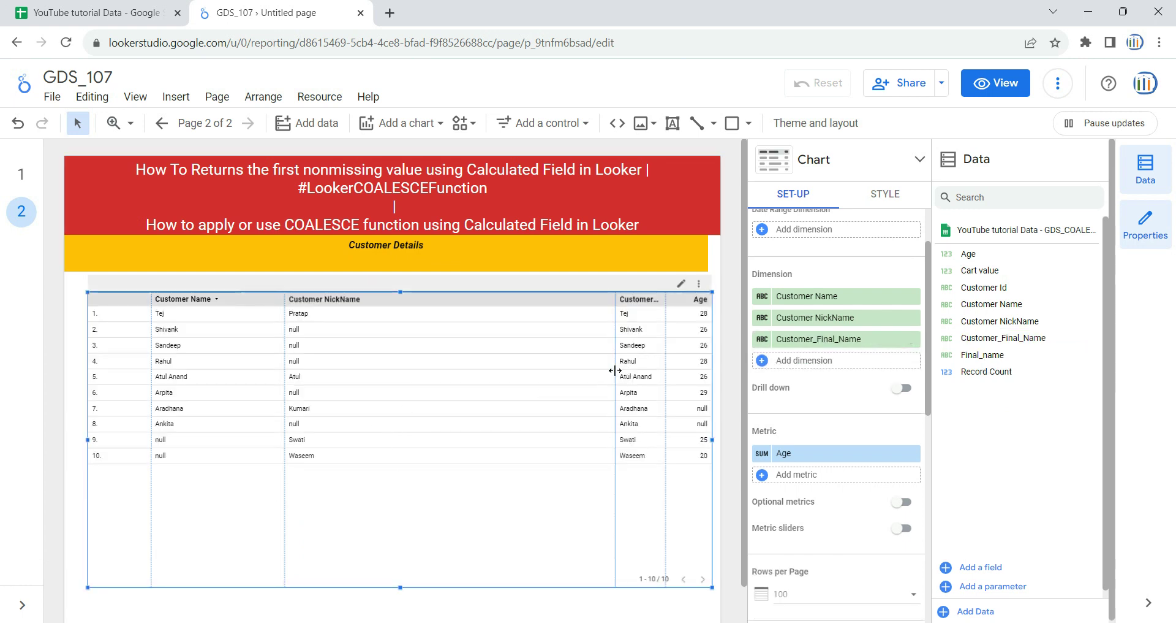
drag(615, 370, 466, 386)
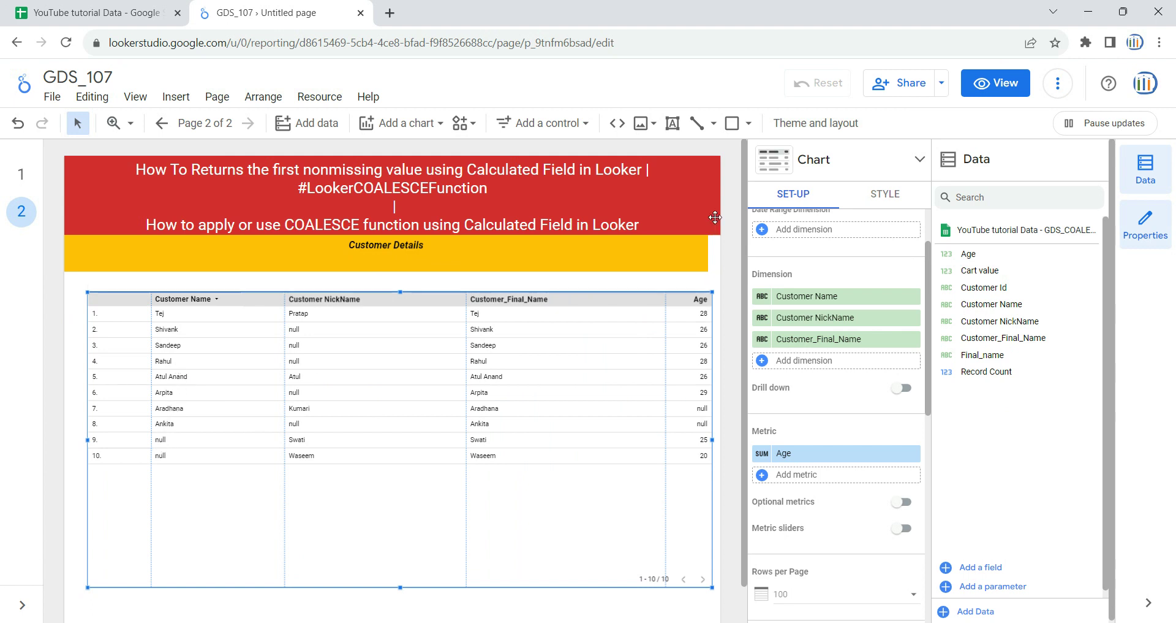
Step: Set the table header's font size to 20px in the chart styling
click(893, 200)
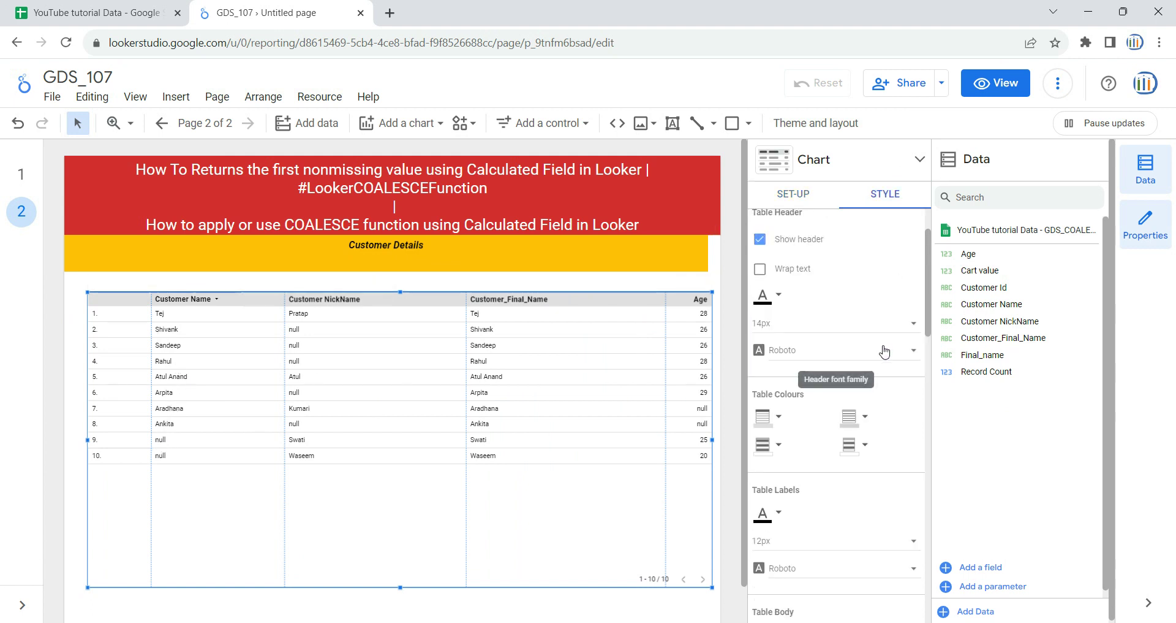
scroll(885, 351, down, 3)
scroll(885, 351, down, 4)
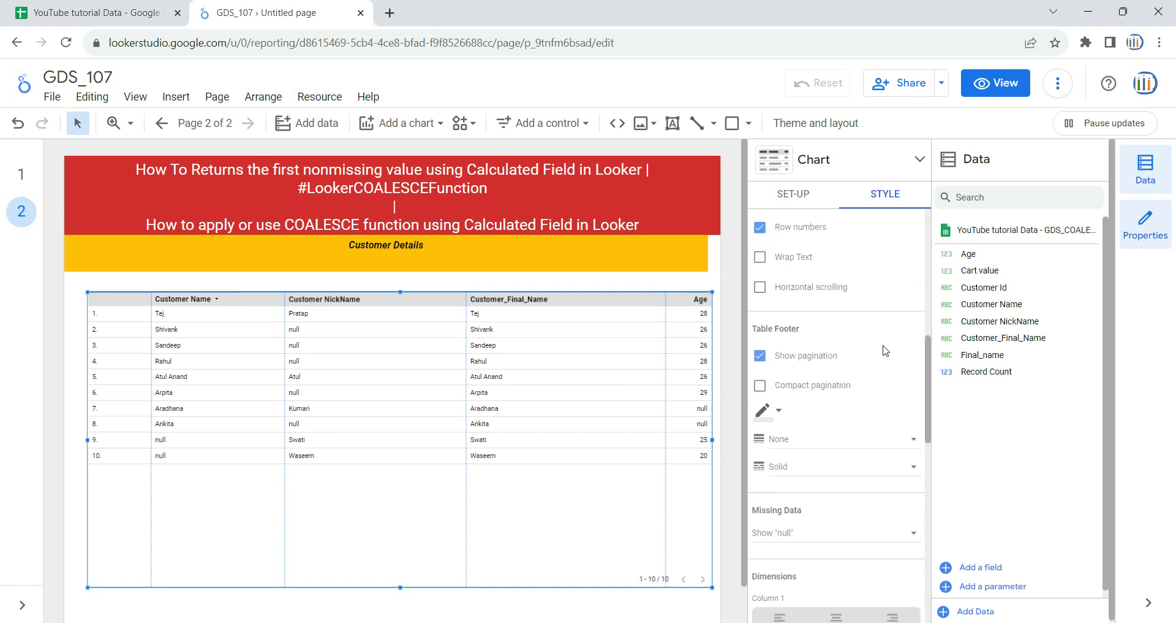
scroll(885, 350, up, 5)
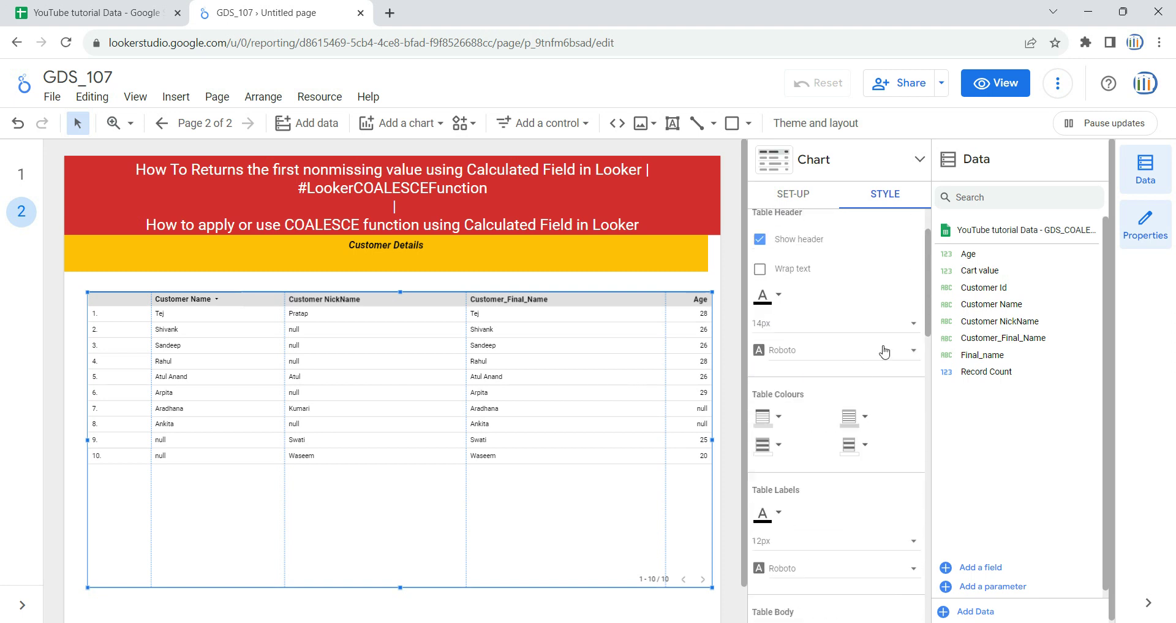
scroll(885, 350, up, 2)
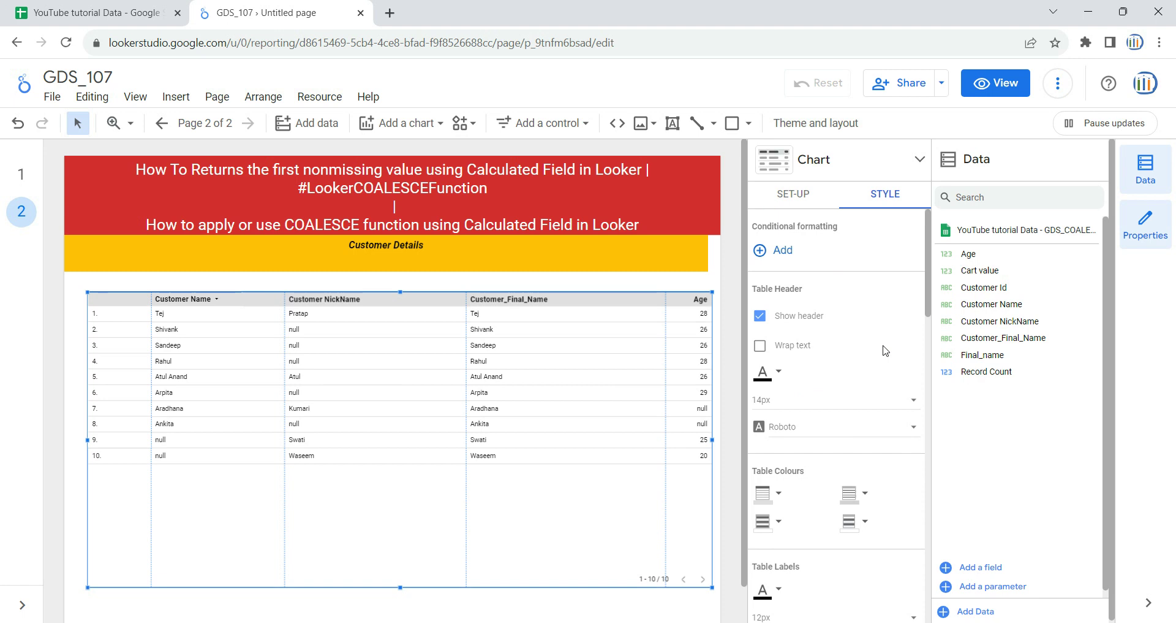
click(861, 399)
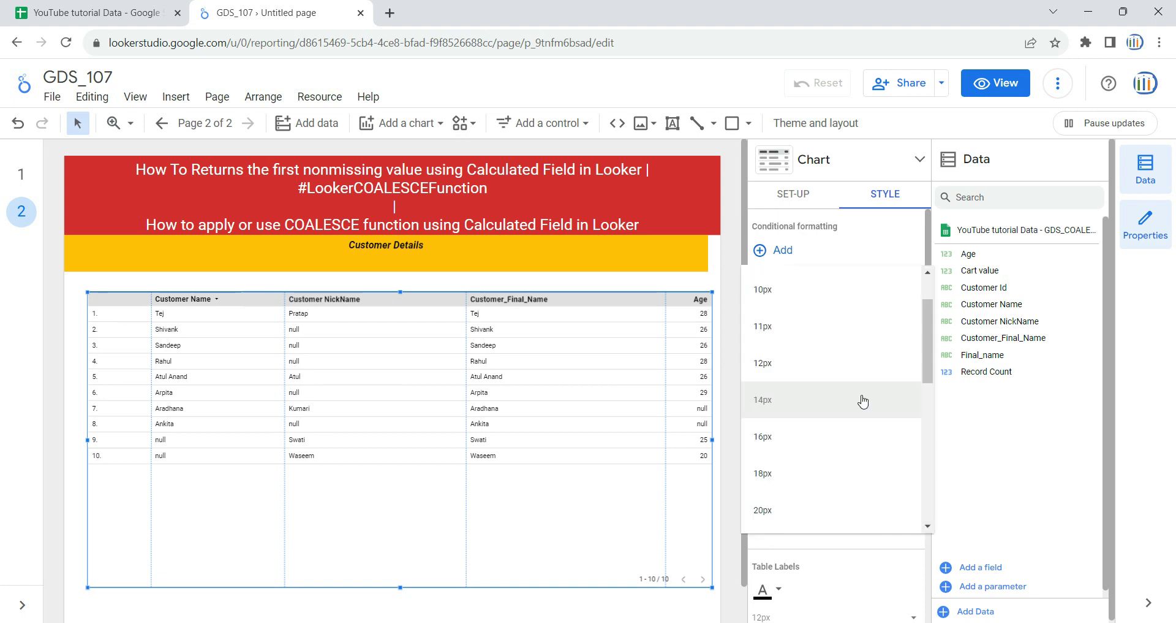
click(864, 511)
Step: Set the font size of the table labels to 18px
scroll(867, 438, down, 3)
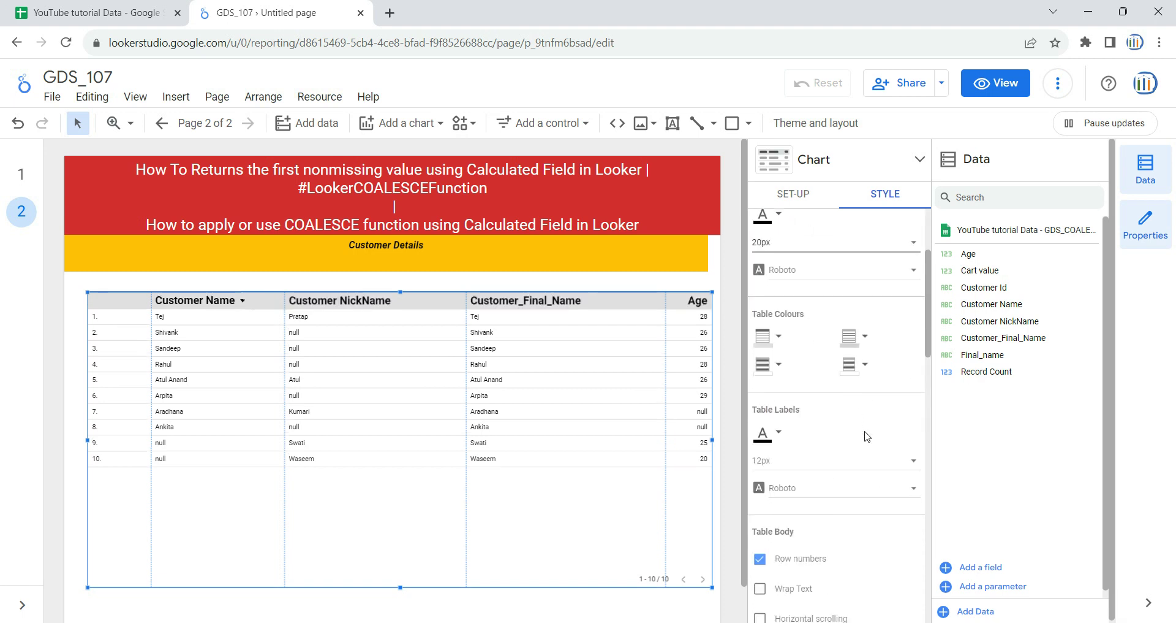
scroll(867, 436, down, 4)
click(839, 327)
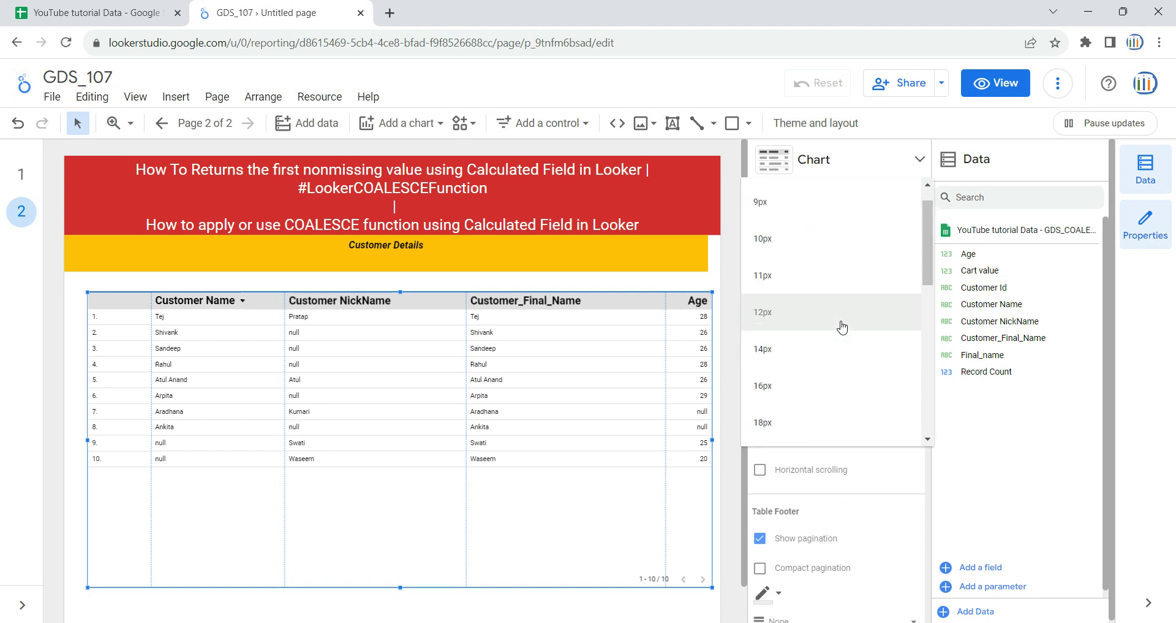
click(852, 435)
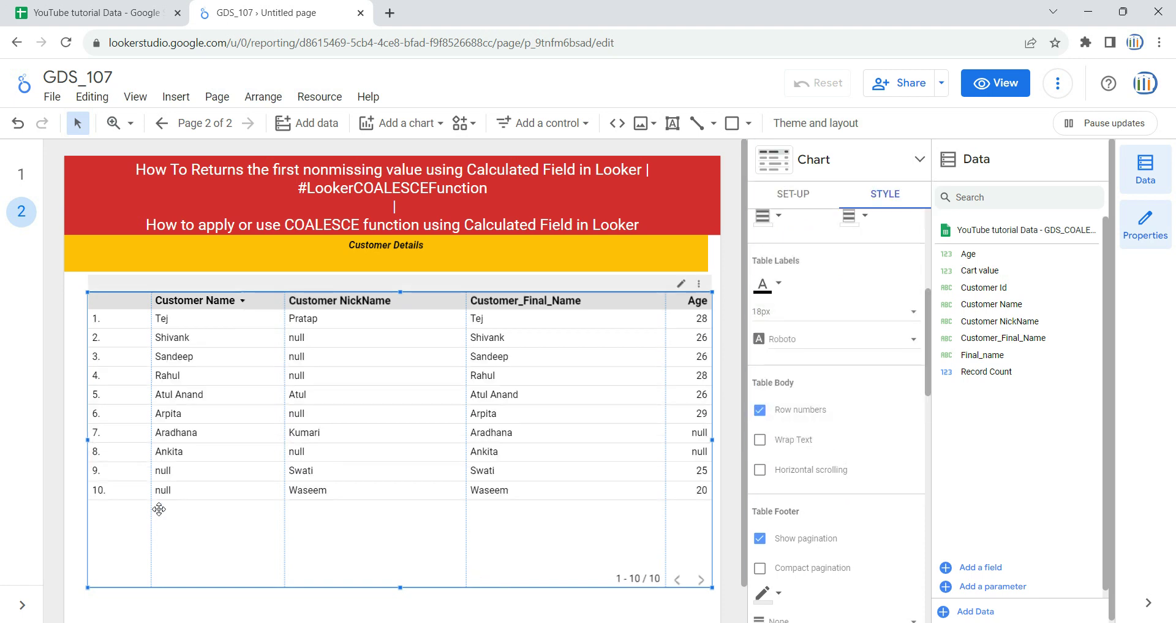